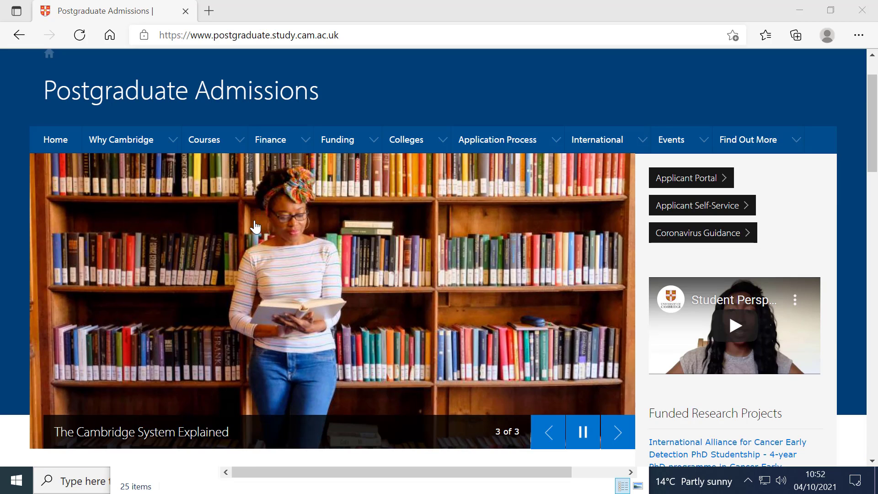
Open the Course Directory and go to the MPhil in American History course page
mouse_move(204, 143)
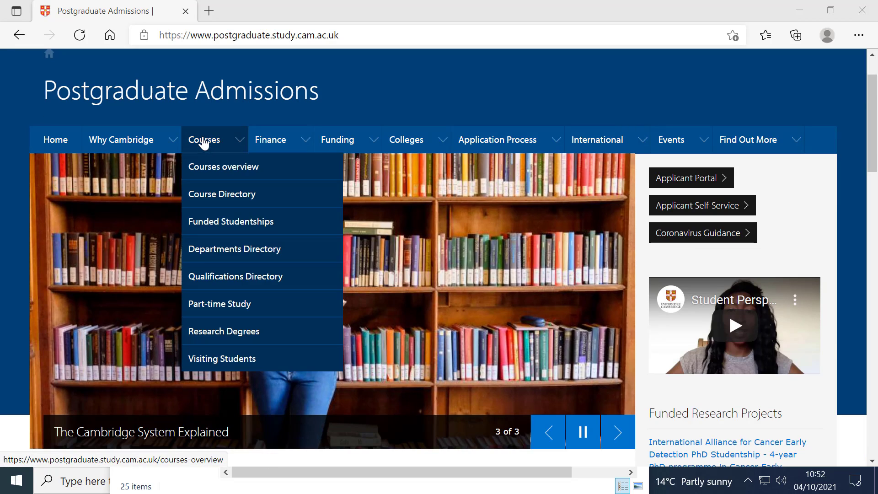
left_click(218, 198)
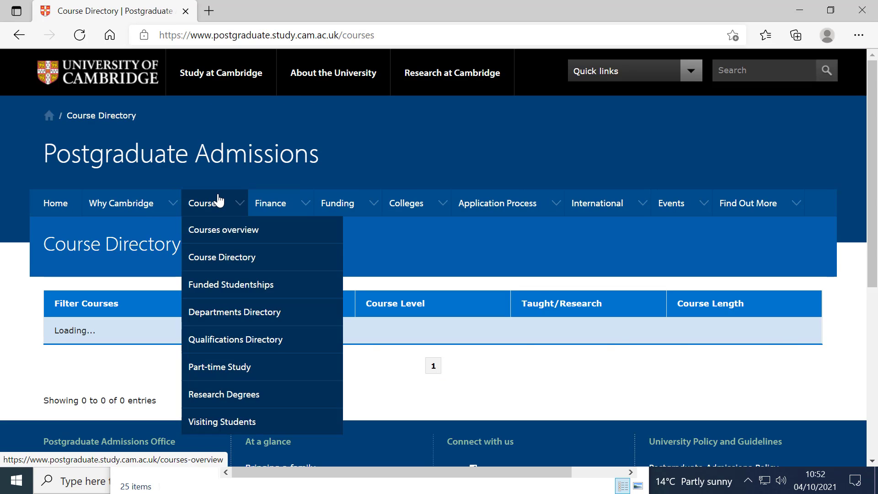
mouse_move(446, 196)
scroll(348, 214, "down", 8)
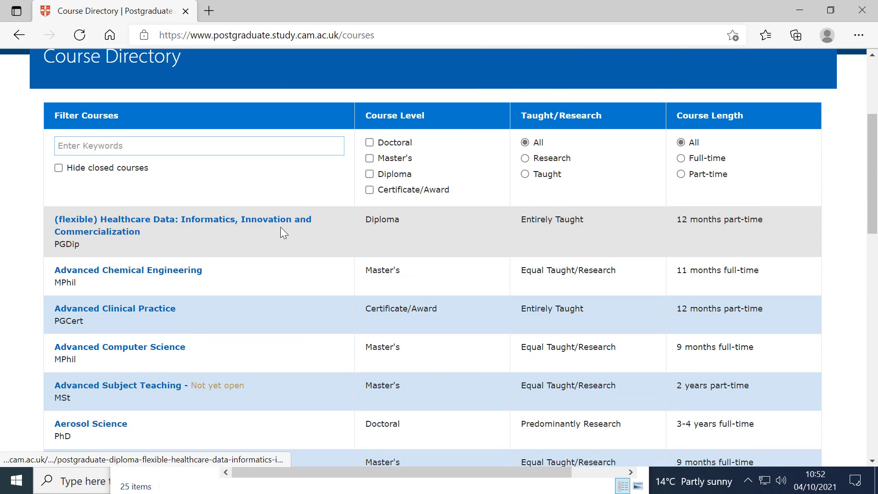
scroll(284, 234, "down", 1)
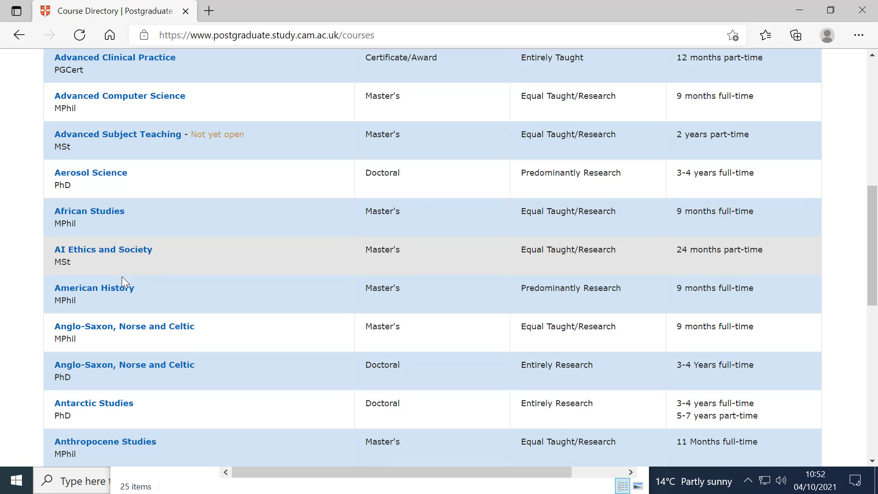
left_click(118, 294)
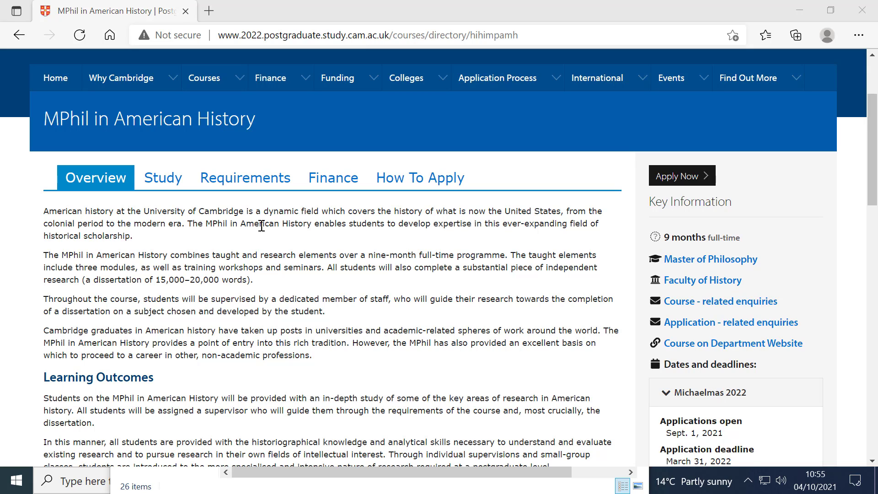
Start applying for the MPhil in American History and choose 01-Oct-2022 as the course start date
left_click(685, 177)
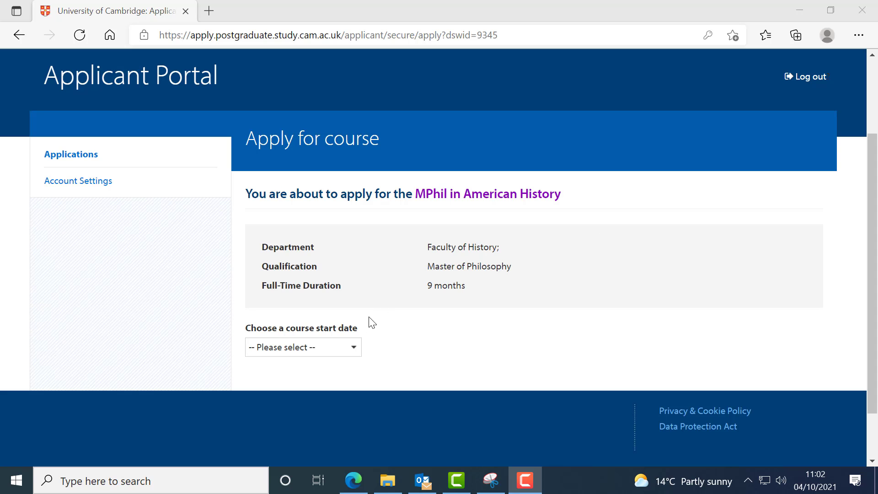
left_click(352, 350)
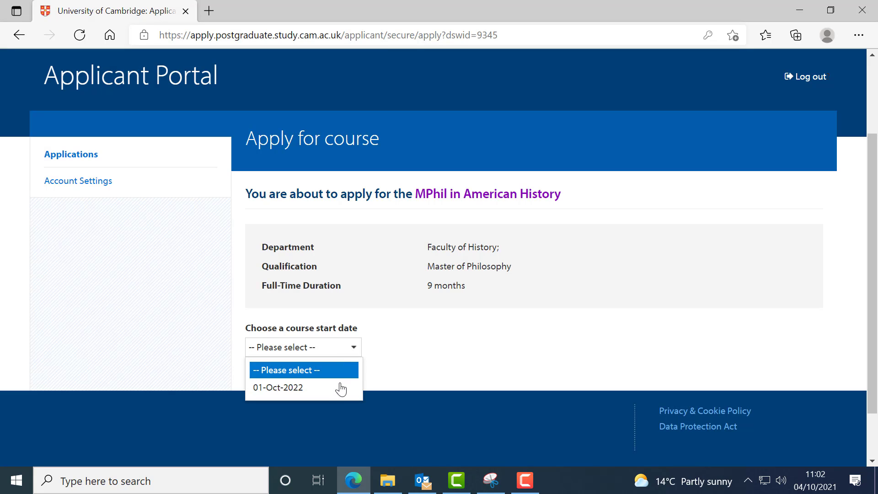
left_click(341, 389)
Check the list of existing applications to copy from and apply for the course without copying one
scroll(493, 287, "down", 1)
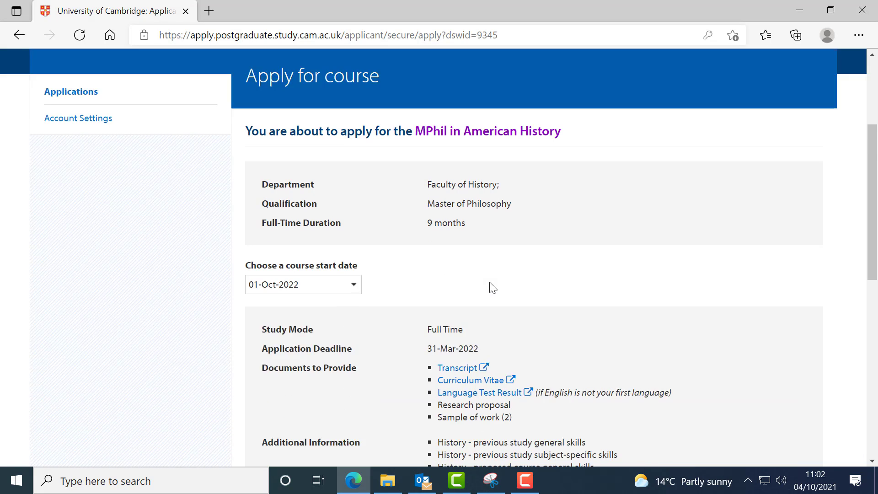
scroll(492, 287, "down", 1)
scroll(560, 178, "down", 2)
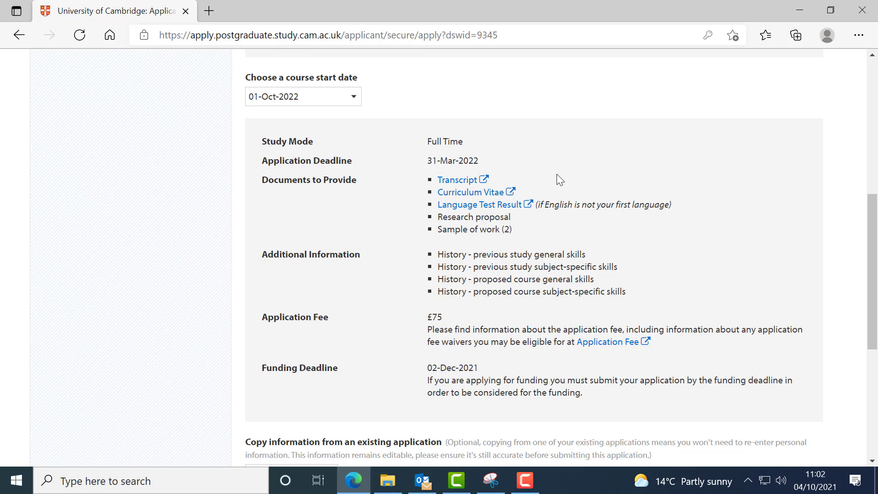
scroll(557, 179, "down", 1)
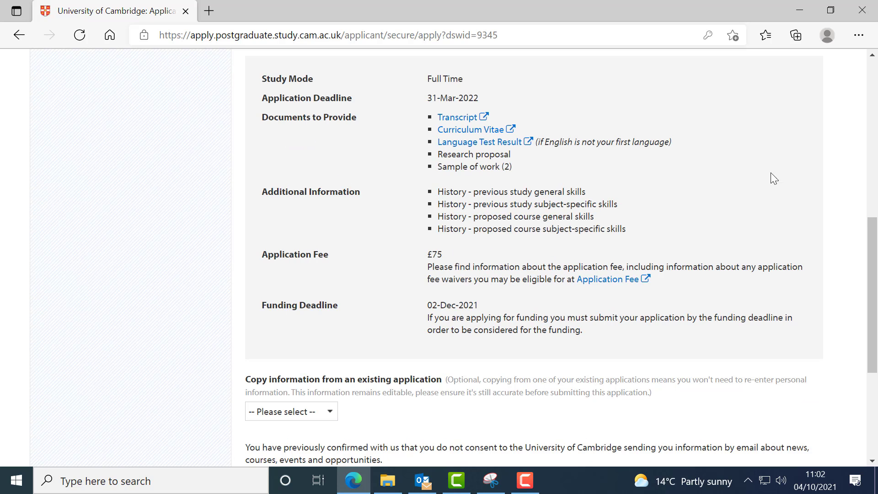
scroll(853, 224, "down", 1)
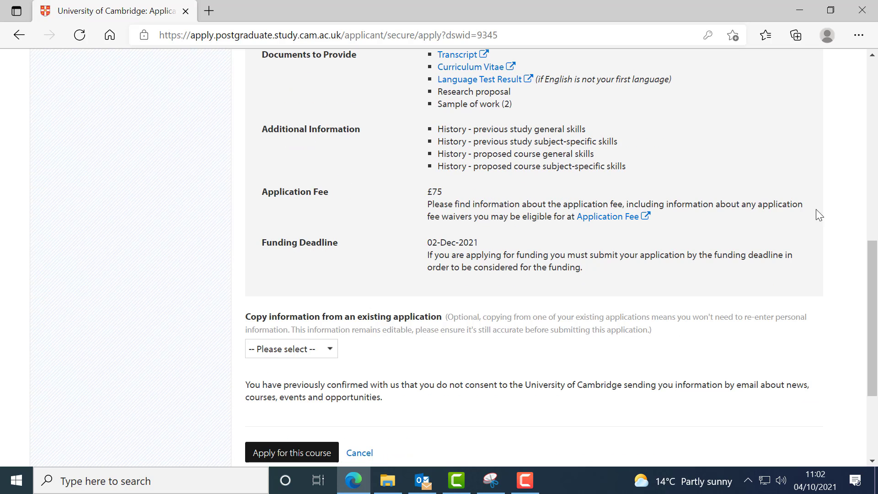
scroll(699, 188, "down", 1)
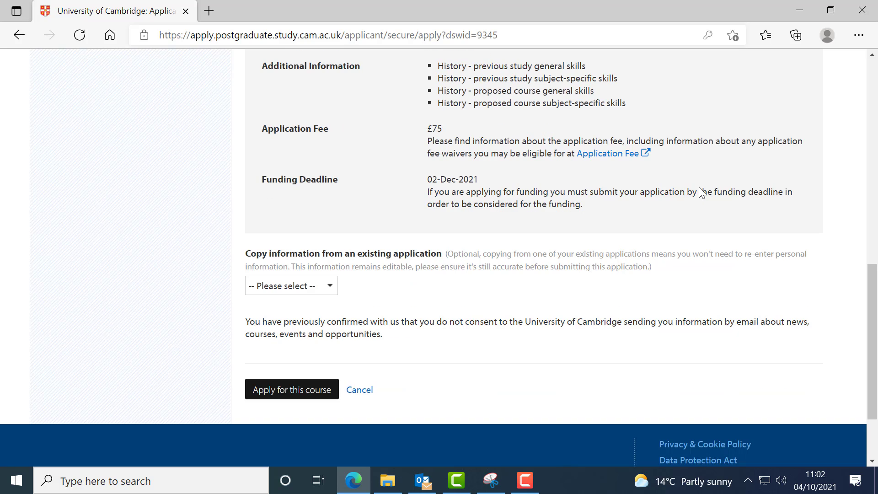
left_click(335, 298)
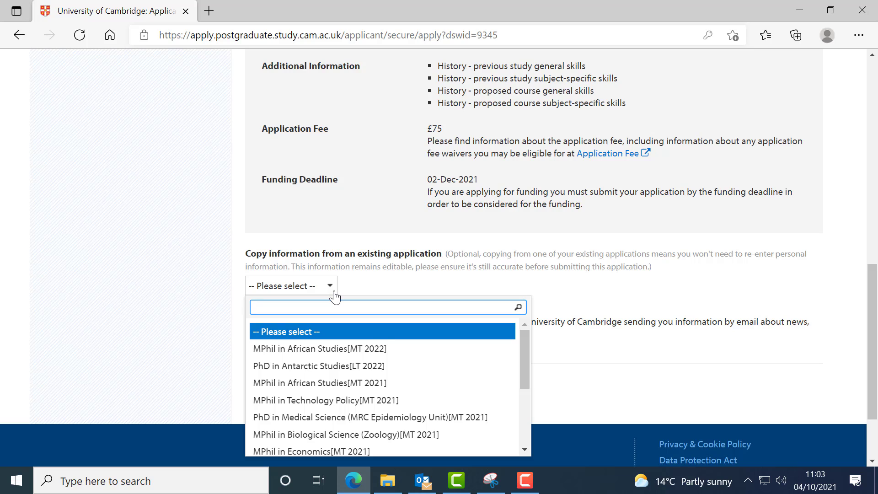
left_click(335, 297)
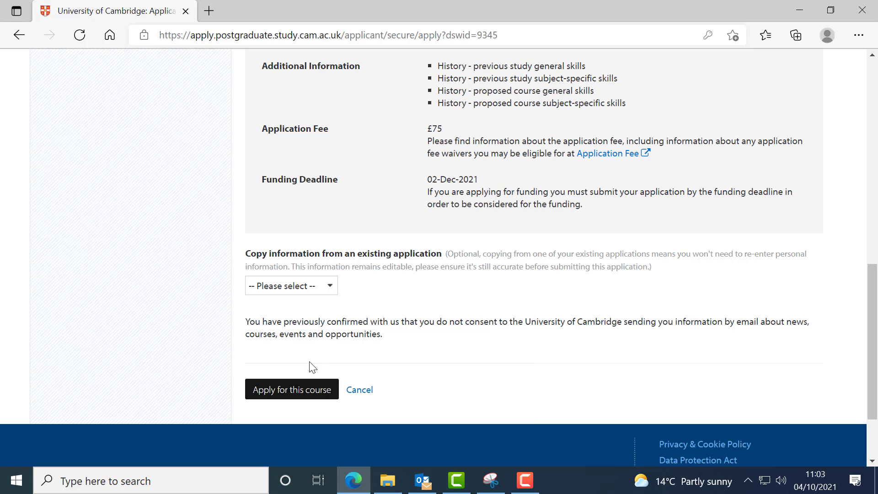
left_click(307, 388)
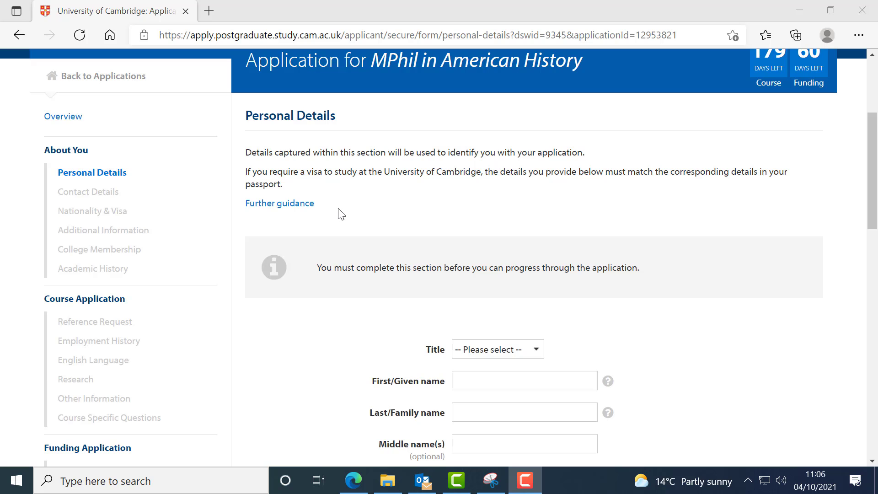
Look through the Personal Details form and the list of application sections down to Summary
scroll(341, 214, "down", 1)
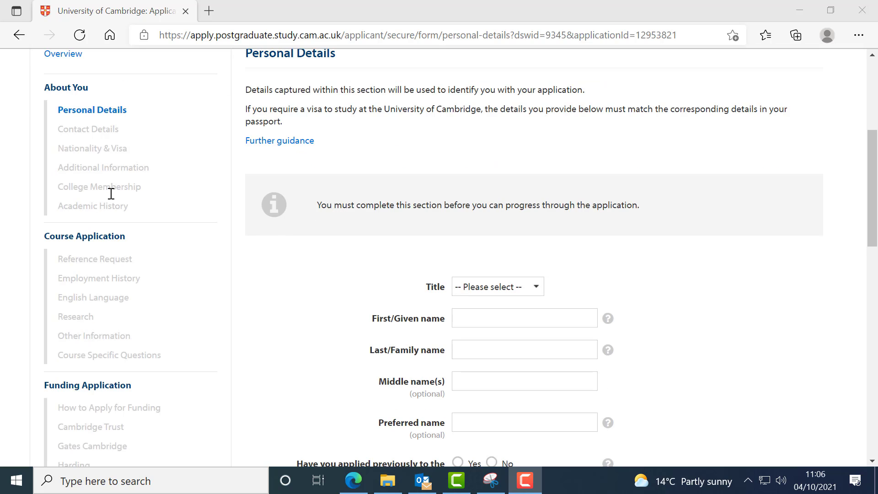
scroll(111, 249, "down", 2)
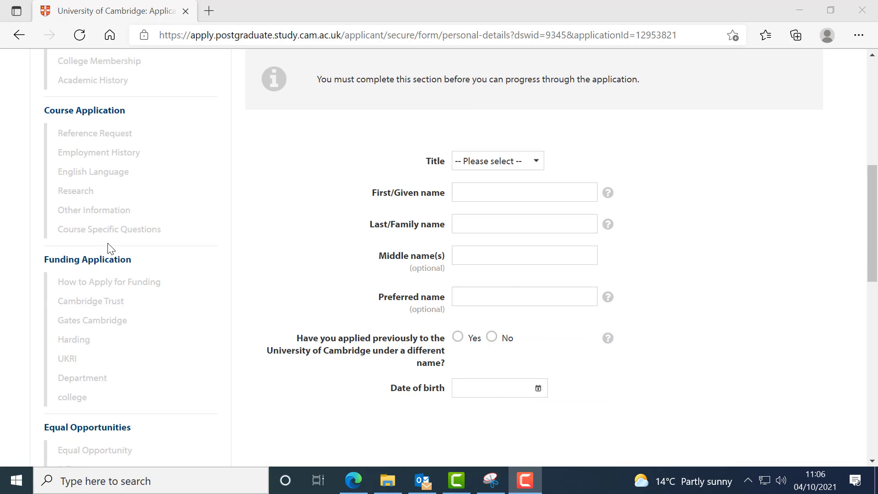
scroll(111, 250, "down", 3)
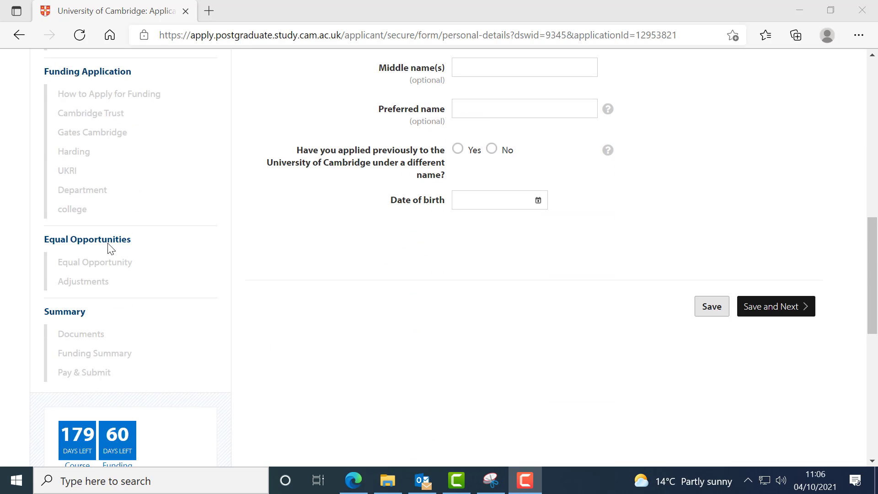
scroll(111, 249, "down", 1)
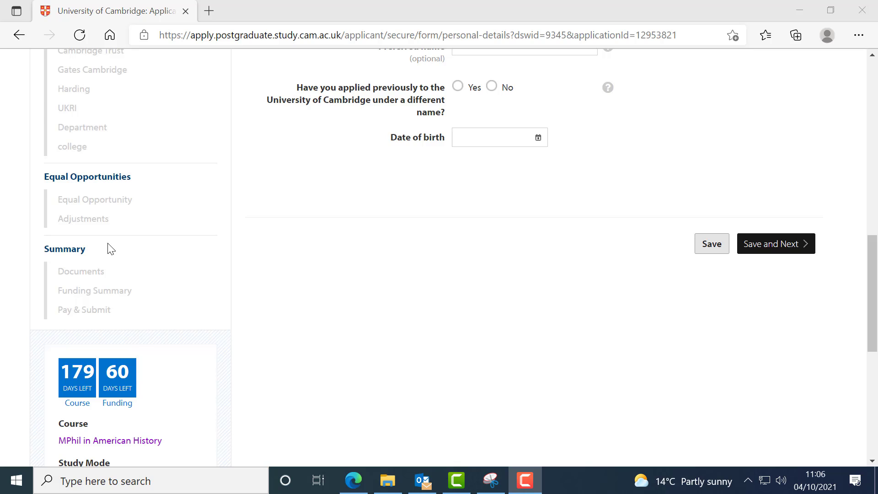
scroll(111, 249, "down", 1)
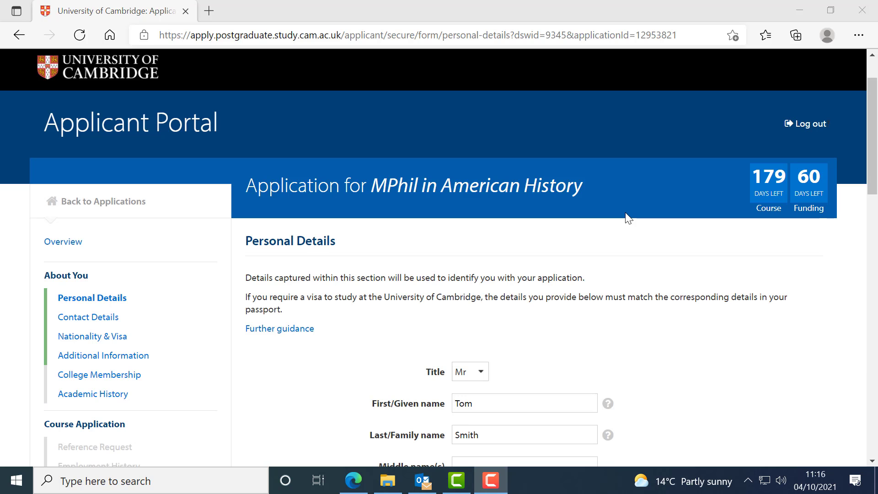
scroll(628, 218, "down", 1)
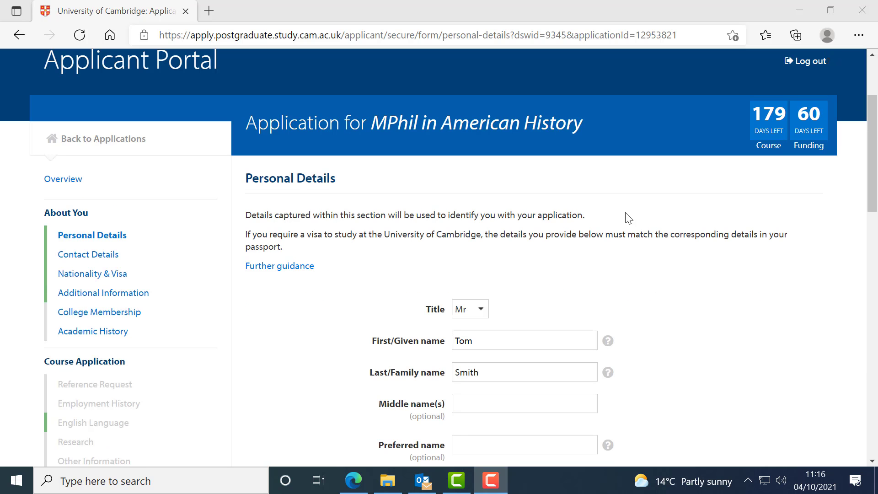
scroll(628, 218, "down", 1)
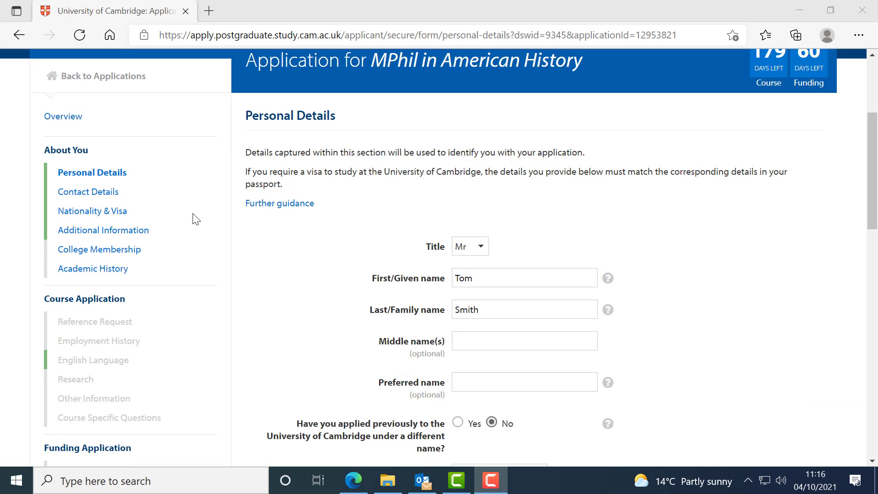
scroll(195, 219, "down", 1)
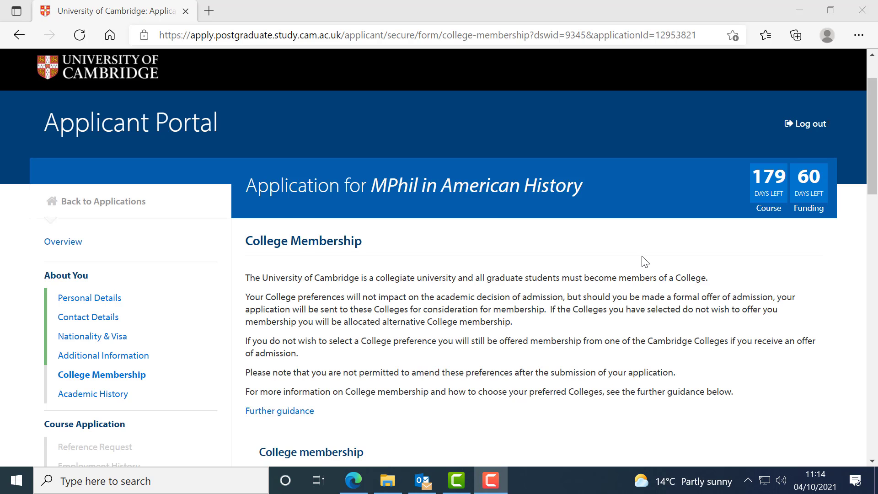
In College Membership, choose Yes for supplying a College preference and browse the options for the first College preference
scroll(643, 257, "down", 4)
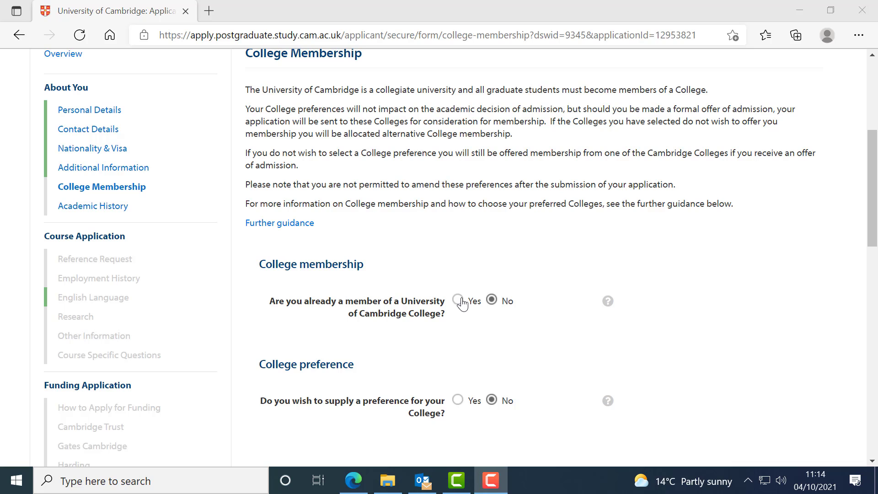
scroll(470, 342, "down", 2)
left_click(471, 336)
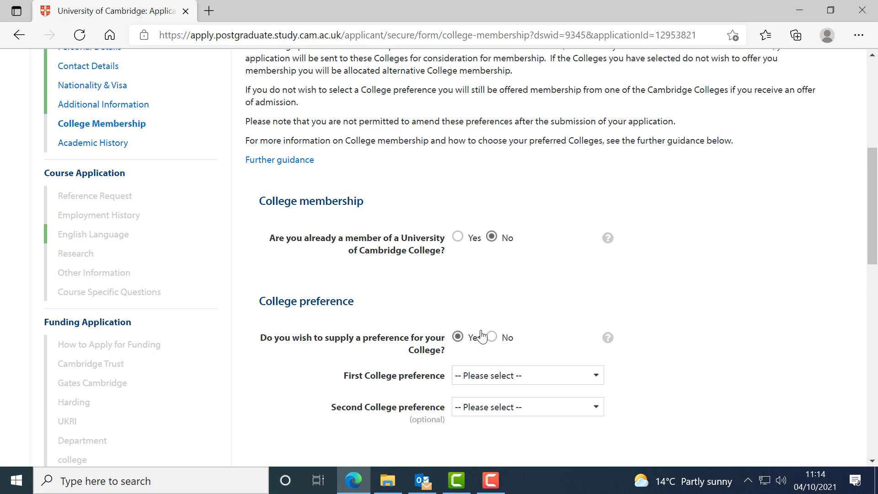
scroll(503, 329, "down", 2)
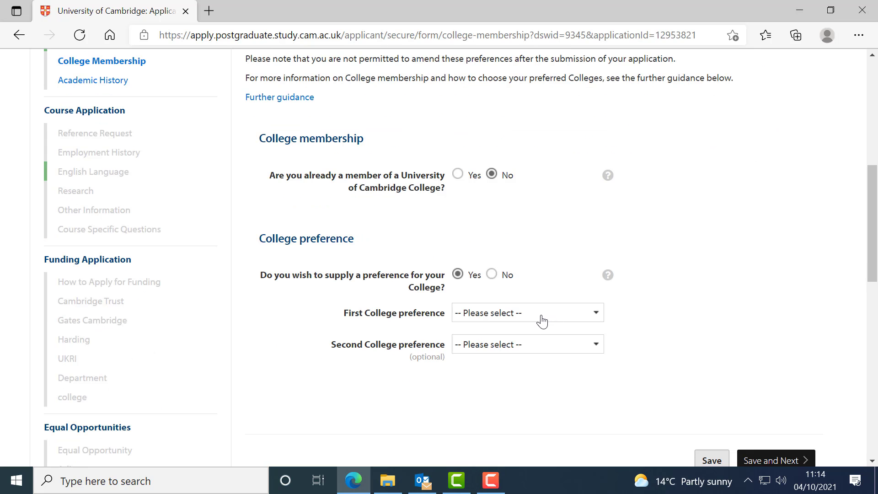
left_click(541, 321)
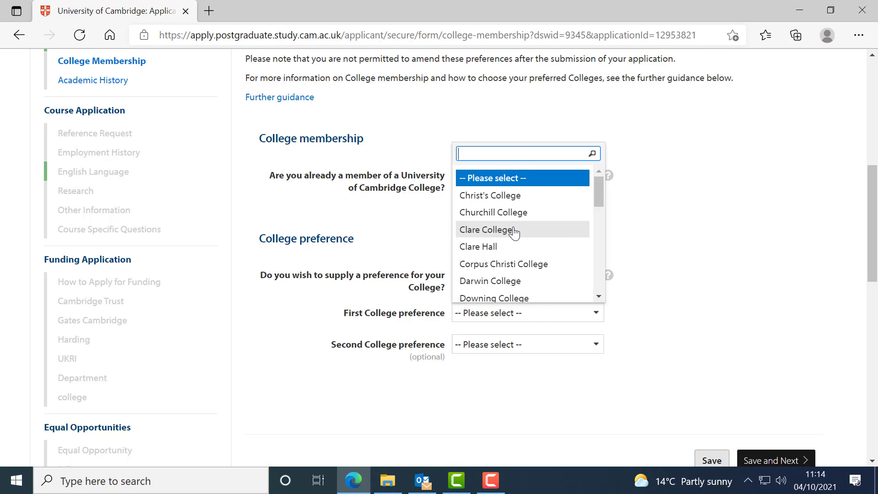
scroll(514, 234, "down", 1)
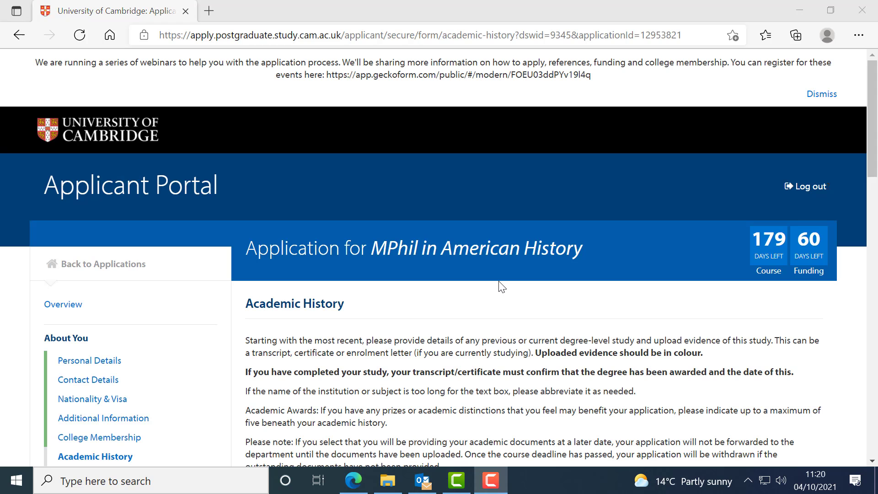
Review the Academic History entry fields, including Country of study, and add a second blank academic history entry
scroll(501, 286, "down", 3)
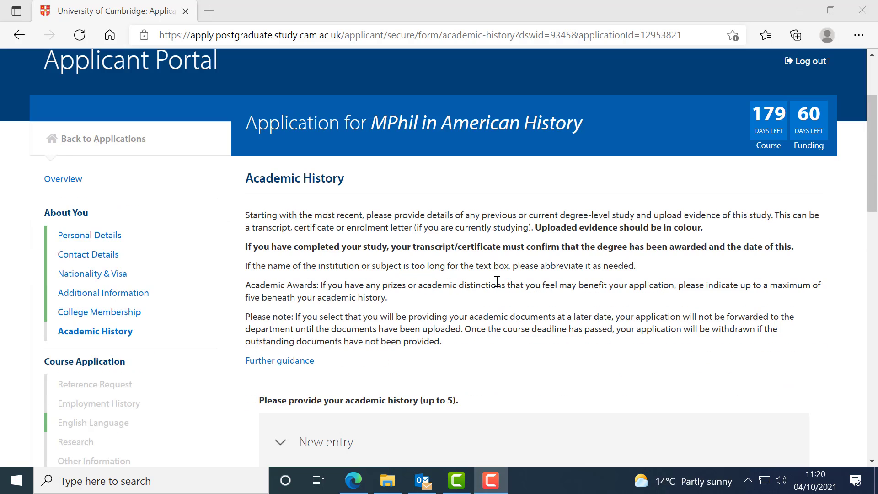
scroll(496, 281, "down", 4)
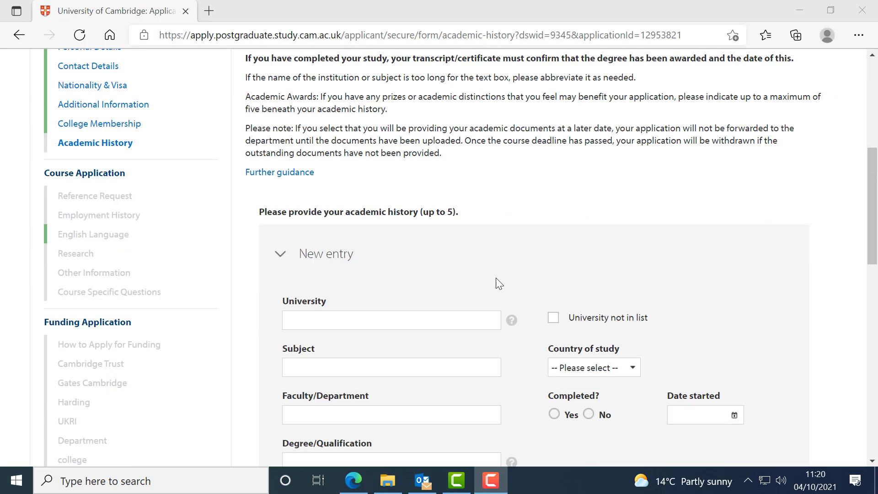
scroll(494, 278, "down", 3)
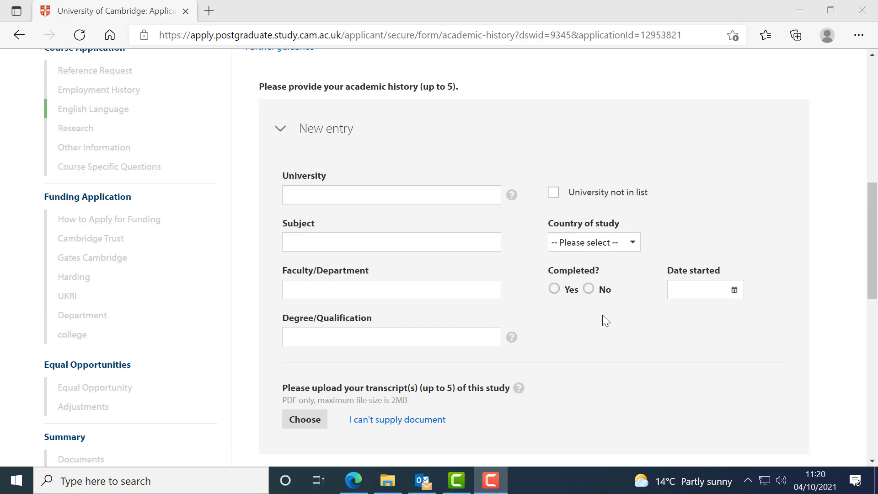
scroll(604, 320, "down", 1)
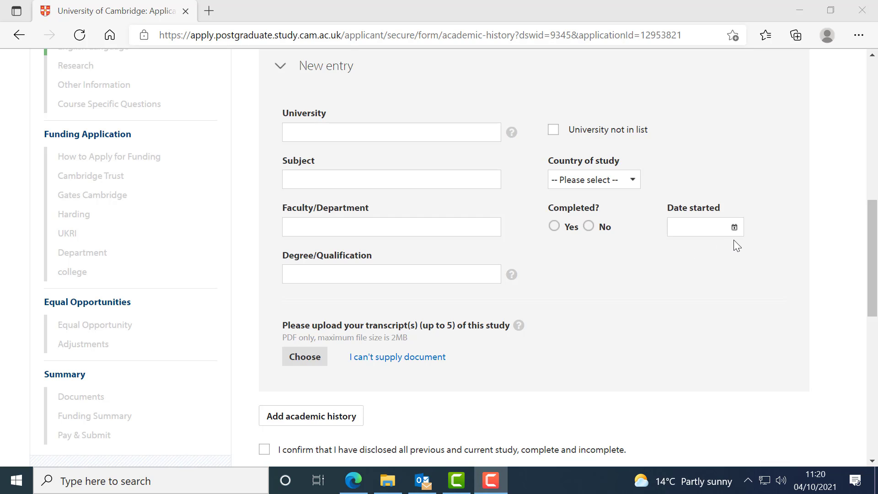
left_click(608, 183)
left_click(607, 183)
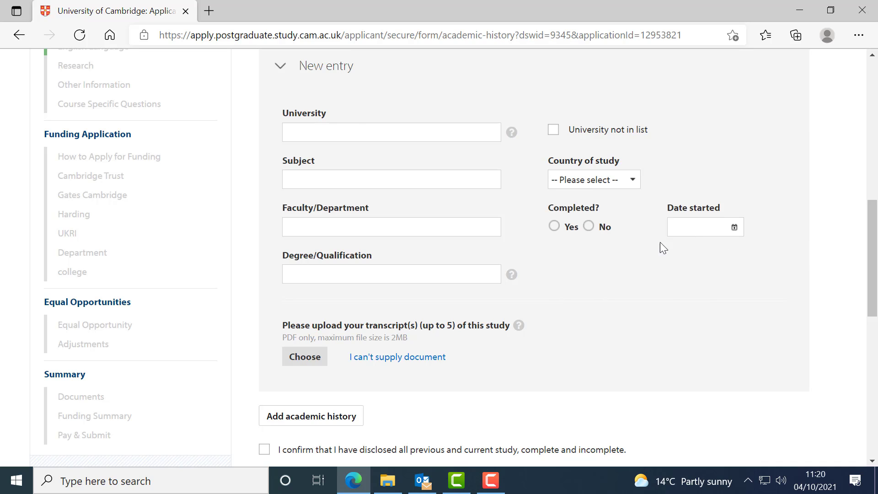
scroll(543, 281, "down", 1)
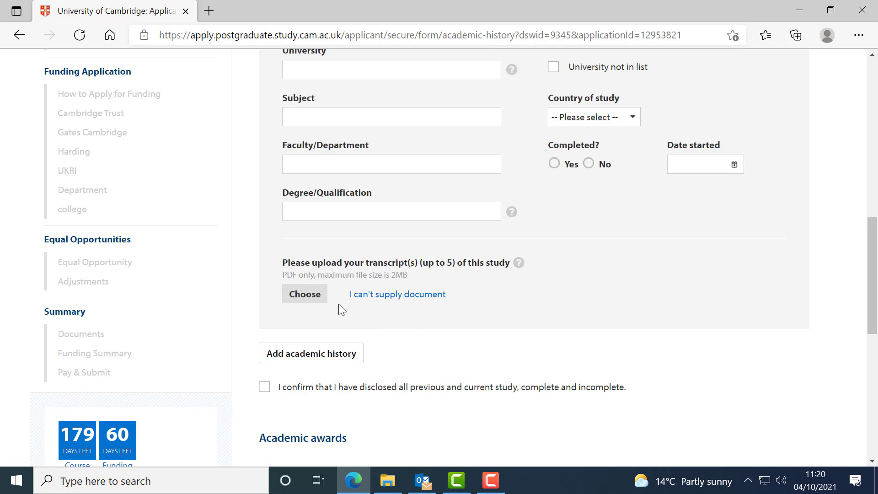
left_click(349, 355)
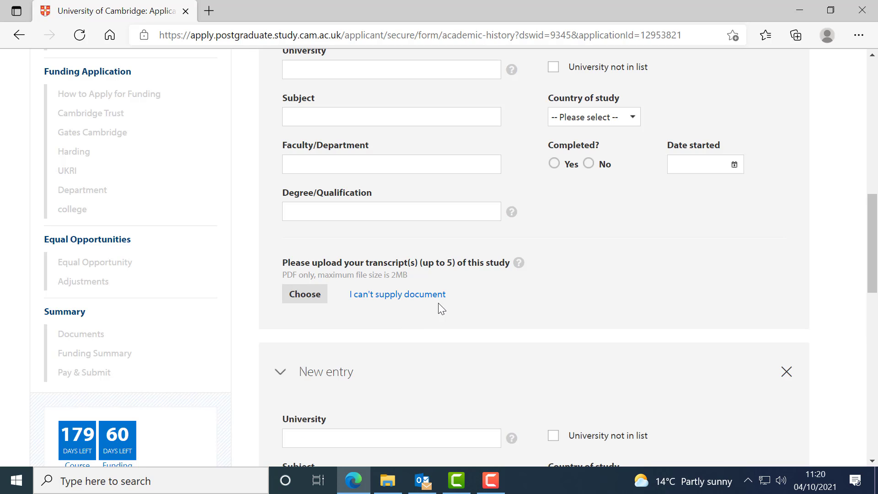
Look over the fields and transcript upload of the second academic history entry
scroll(523, 251, "down", 3)
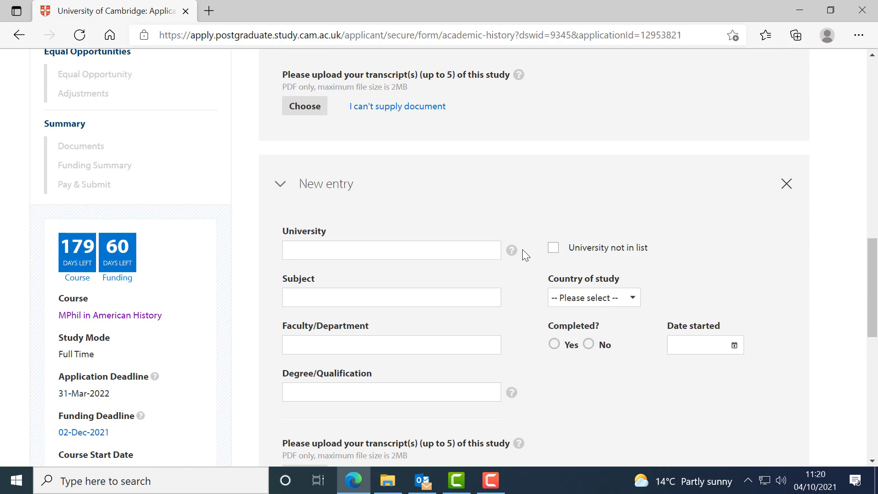
scroll(522, 249, "down", 1)
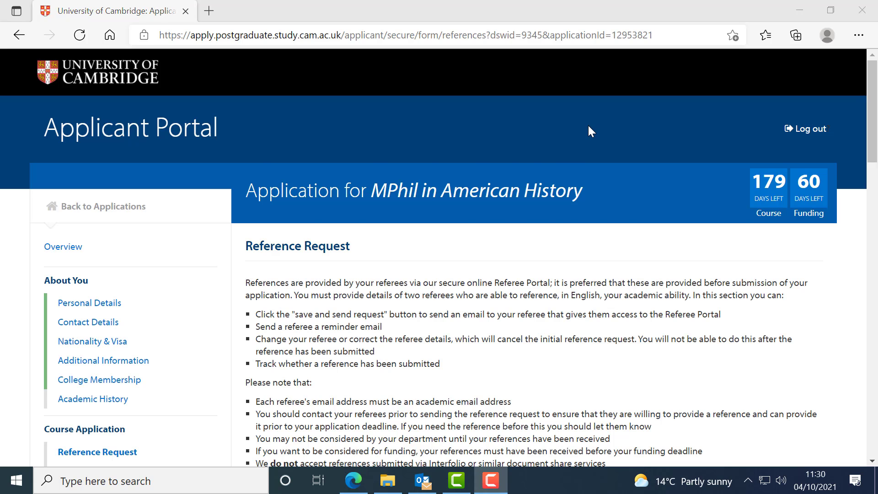
Read the Reference Request guidance and look through the detail forms for the first and second referees
scroll(587, 130, "down", 2)
scroll(591, 168, "down", 2)
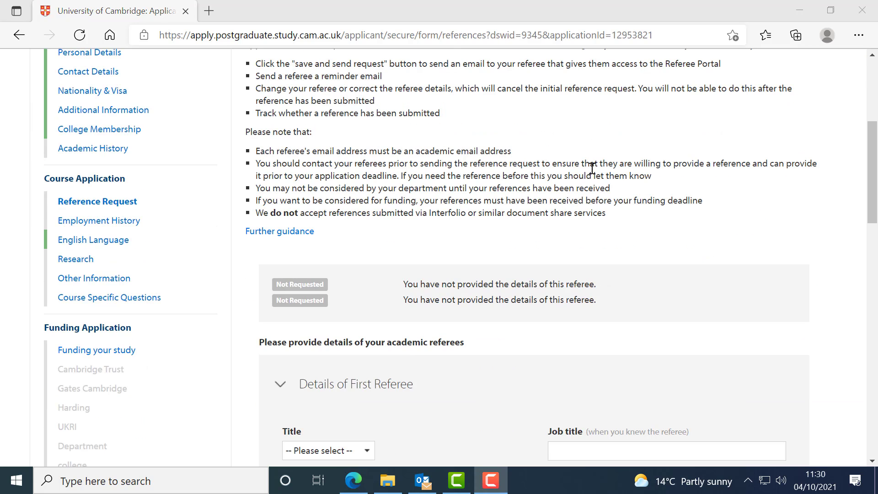
scroll(592, 171, "down", 1)
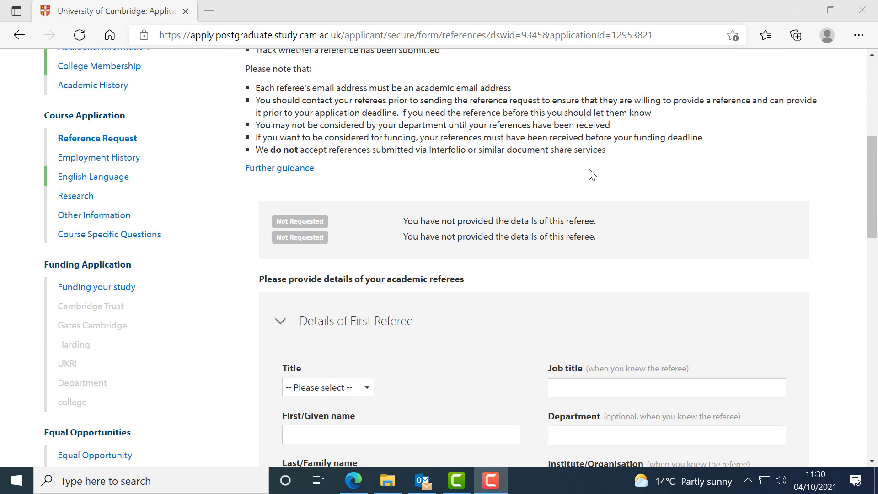
scroll(589, 169, "down", 3)
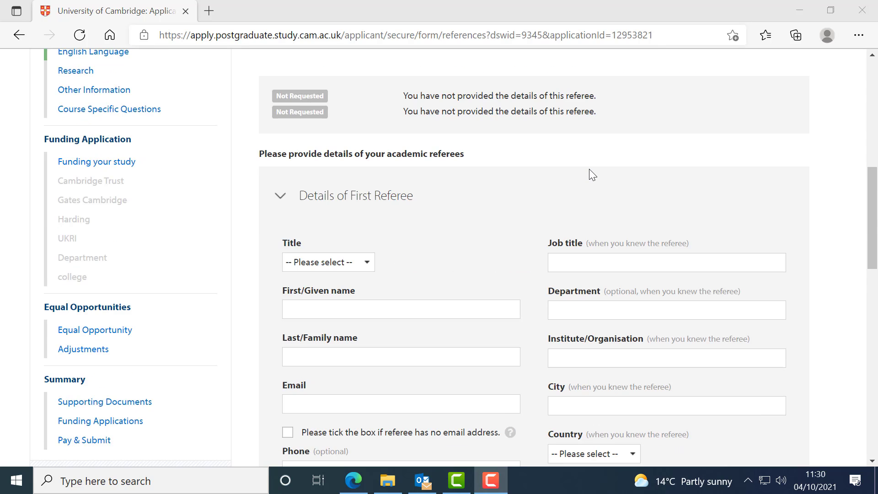
scroll(589, 169, "down", 1)
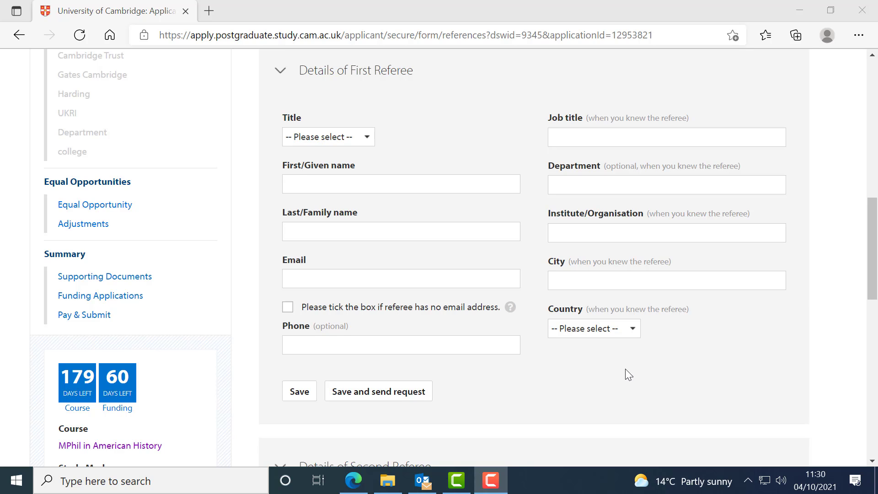
scroll(623, 370, "down", 4)
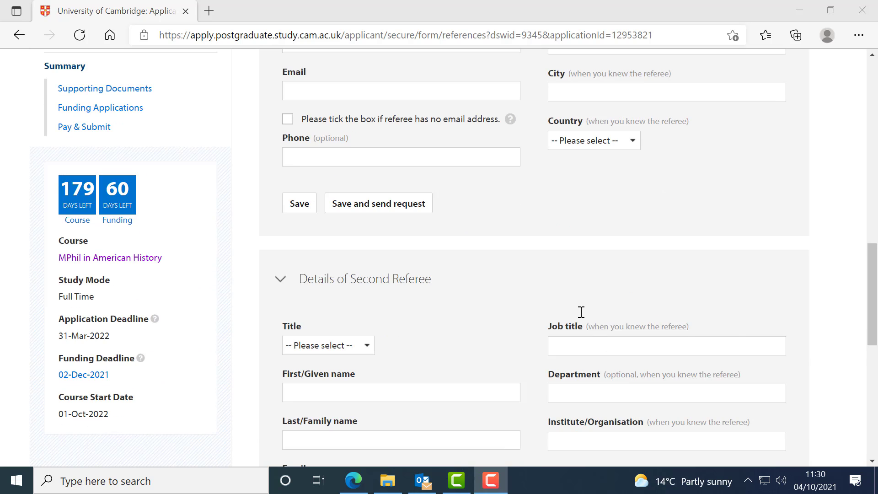
scroll(562, 293, "down", 3)
scroll(543, 267, "down", 1)
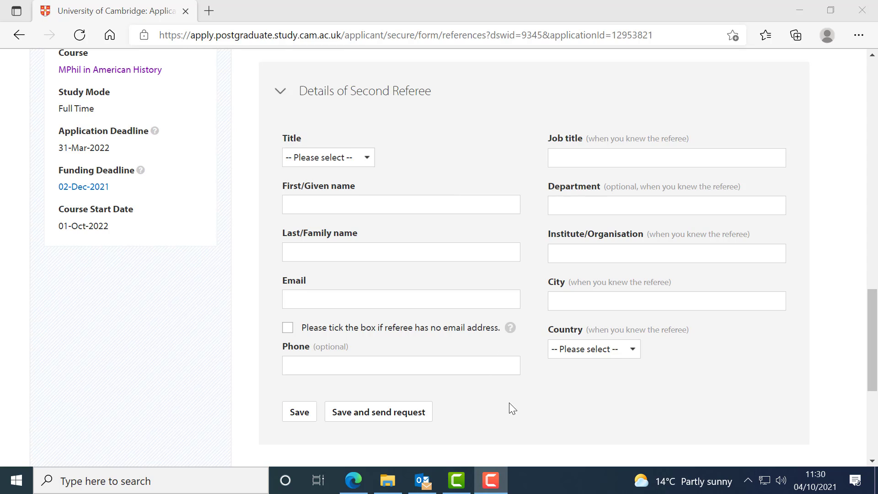
scroll(514, 405, "down", 2)
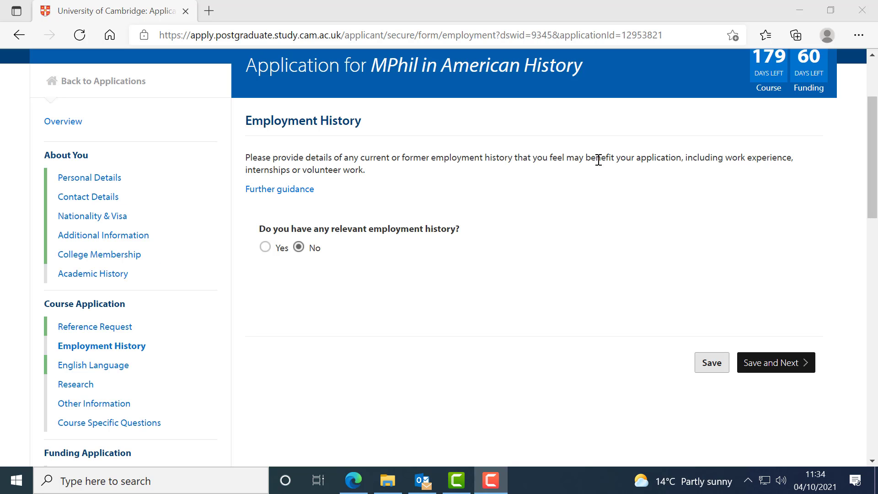
In Employment History, answer Yes to having relevant employment history and look over the new entry's fields
left_click(264, 247)
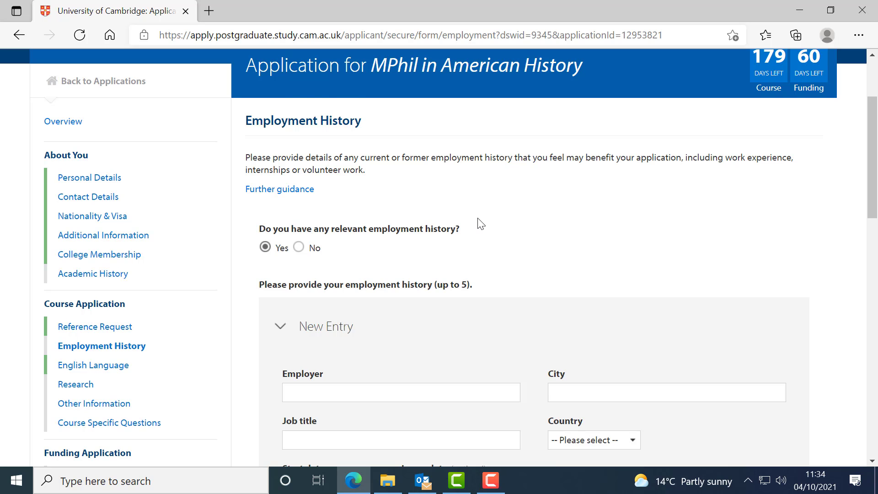
scroll(478, 217, "down", 3)
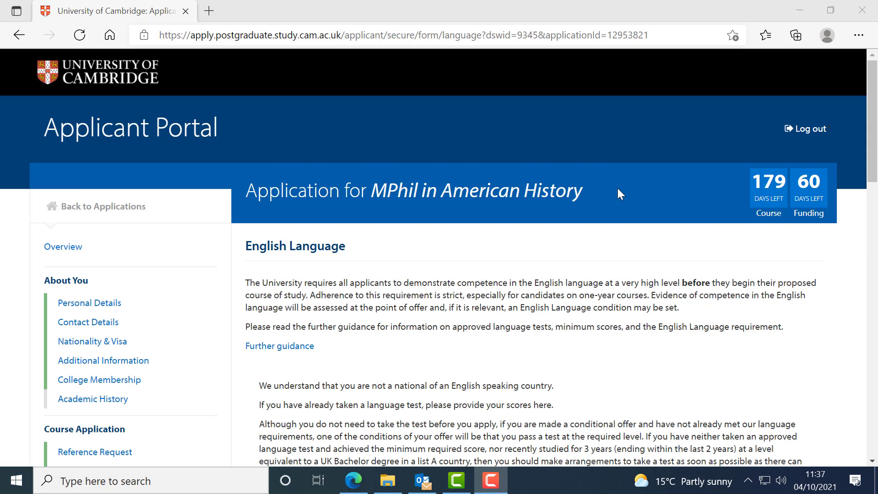
Read the English Language requirements and the answer options about approved language tests and recent study
scroll(616, 188, "down", 1)
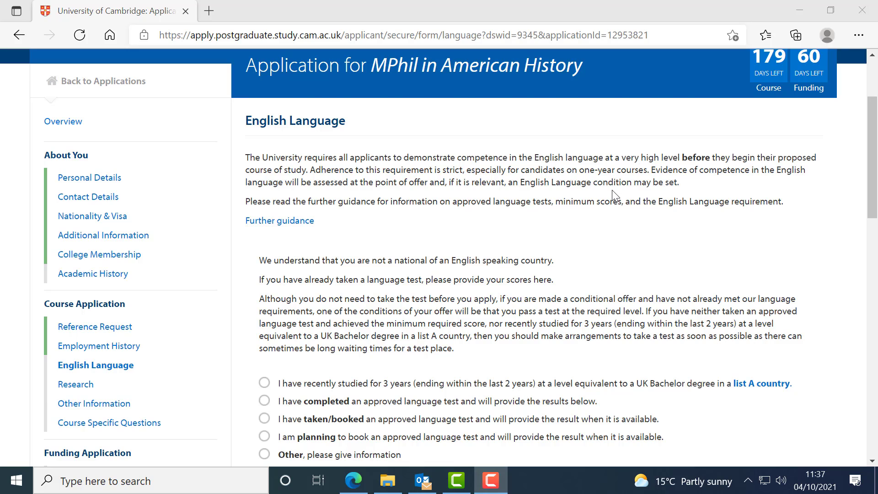
scroll(614, 196, "down", 1)
scroll(612, 195, "down", 1)
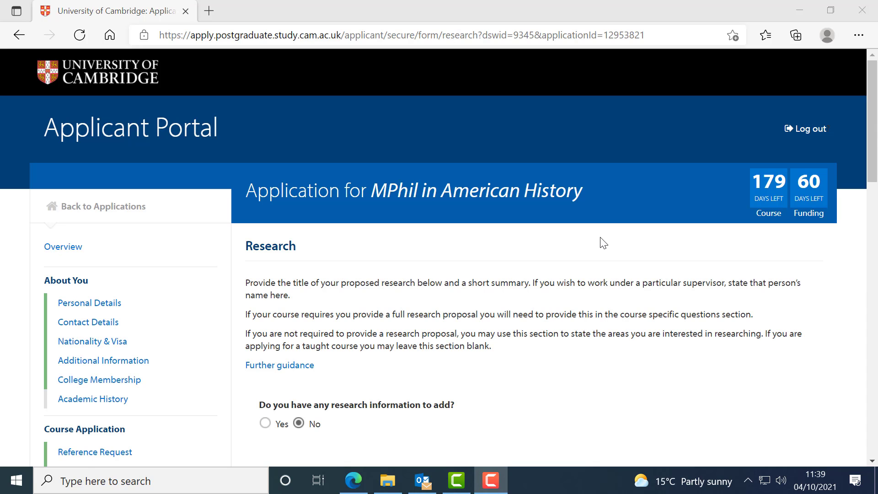
In Research, answer Yes to having research information to add and review the proposed title, summary and supervisor fields
scroll(601, 243, "down", 3)
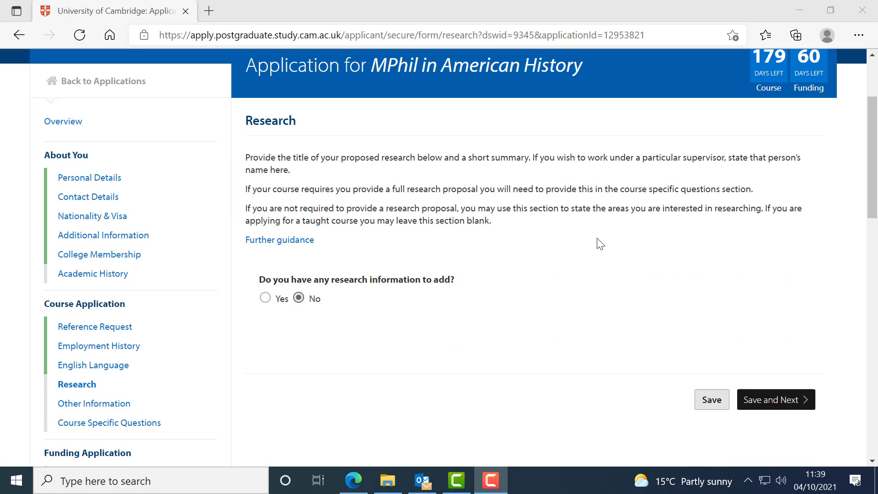
scroll(596, 243, "down", 1)
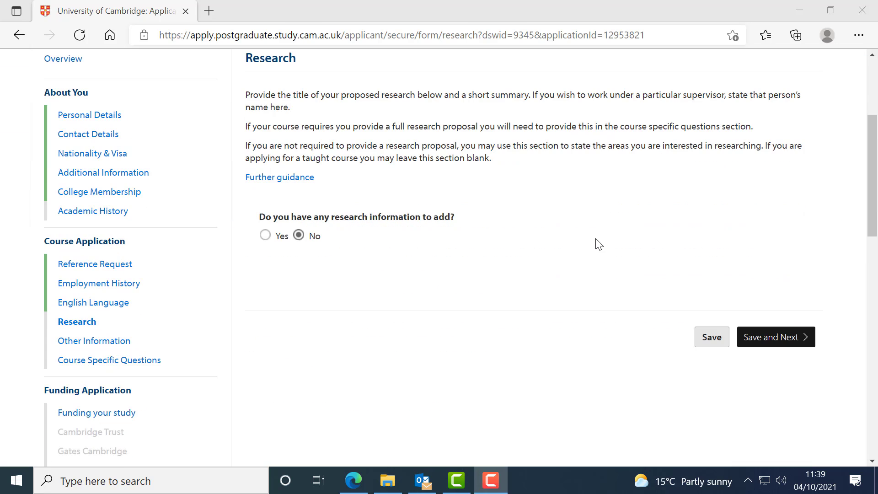
left_click(265, 235)
scroll(535, 231, "down", 1)
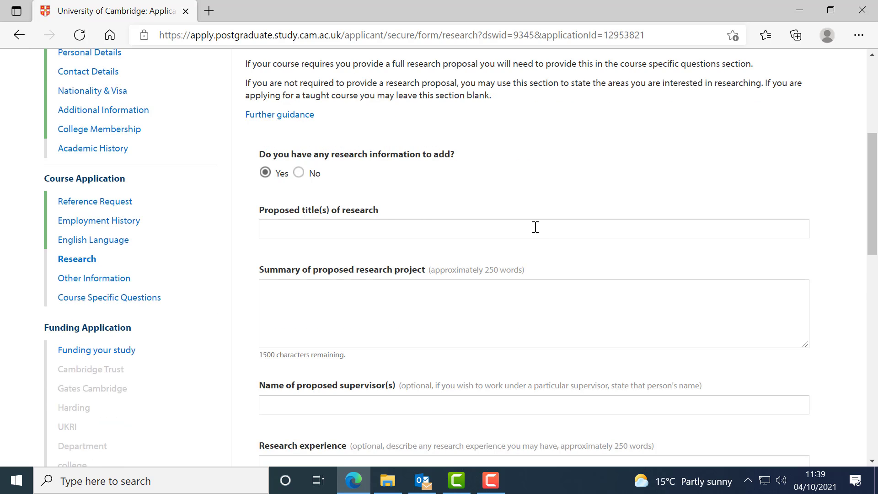
scroll(535, 229, "down", 2)
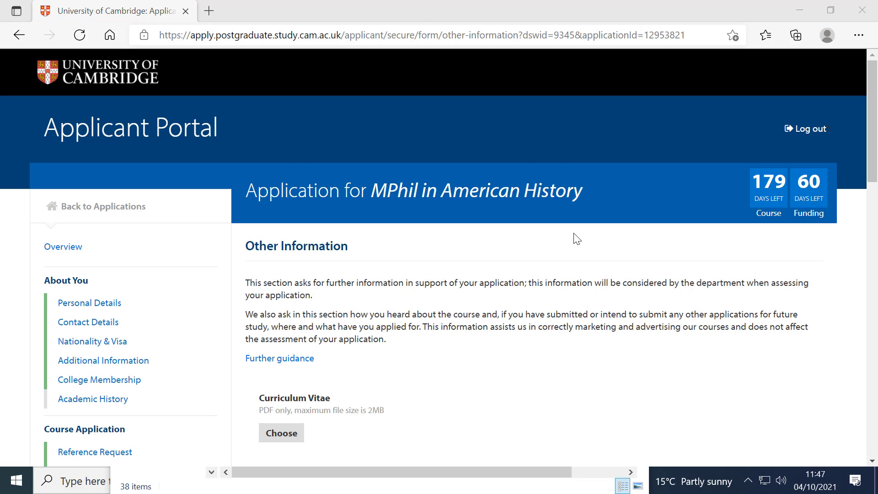
Look through the Other Information section, including the Curriculum Vitae upload, Career goals and additional supporting information fields
scroll(577, 239, "down", 3)
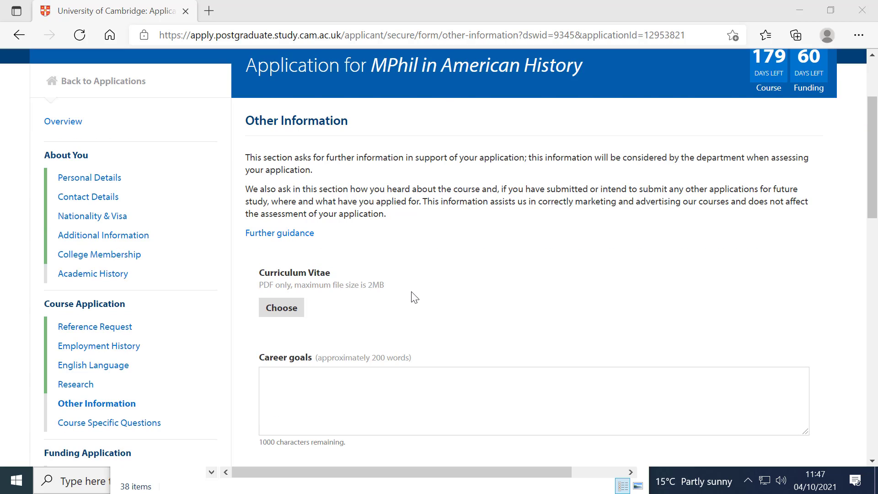
scroll(358, 262, "down", 2)
scroll(357, 259, "down", 3)
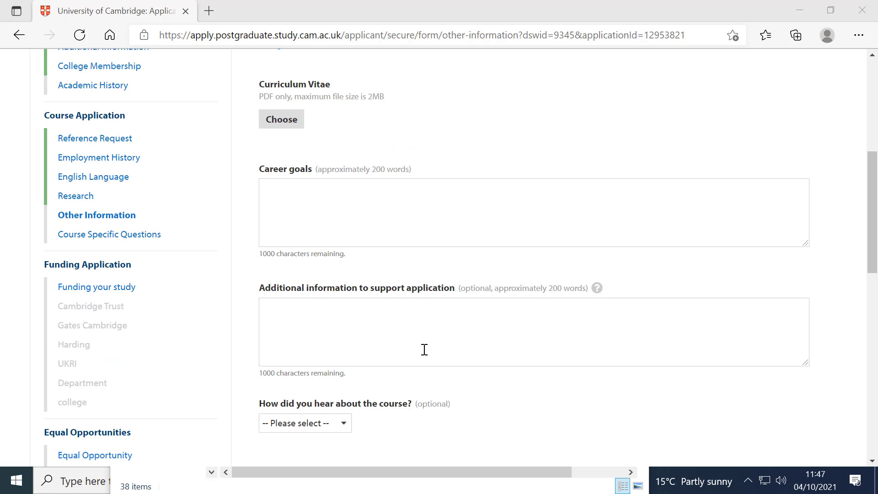
scroll(426, 357, "down", 2)
scroll(453, 393, "down", 3)
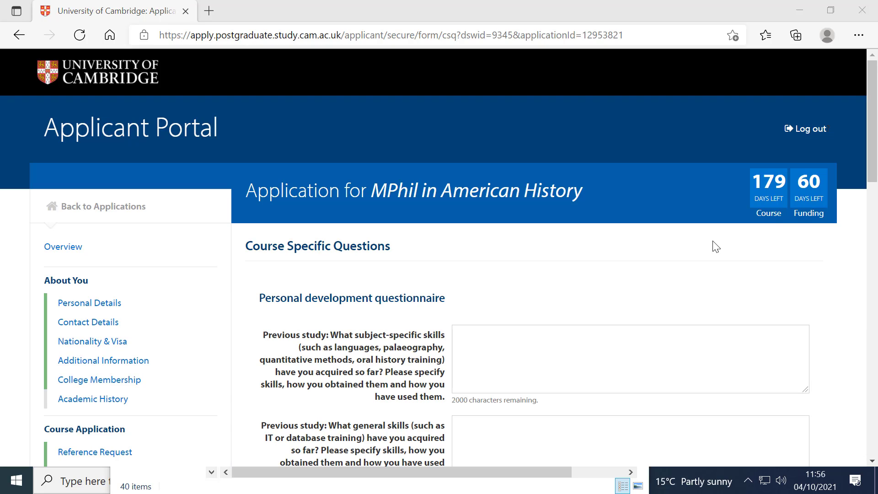
Look through the Course Specific Questions, covering the personal development questionnaire, work sample upload and research proposal requirements
scroll(716, 247, "down", 1)
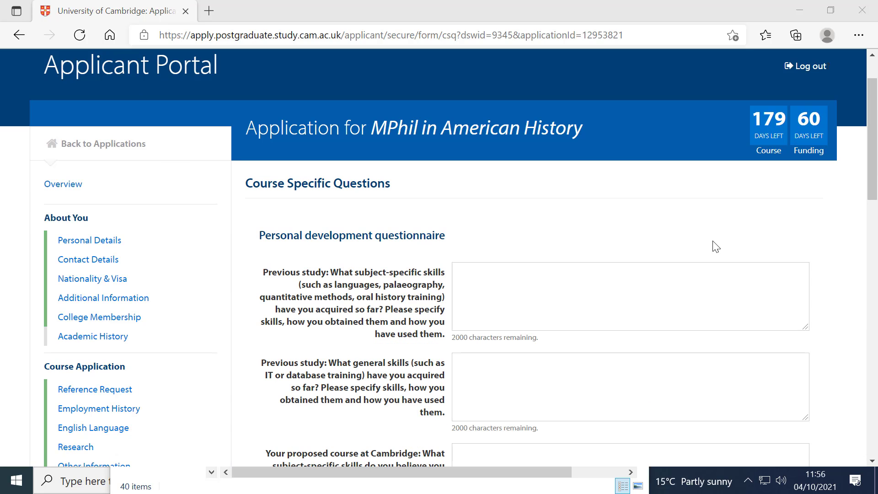
scroll(716, 246, "down", 2)
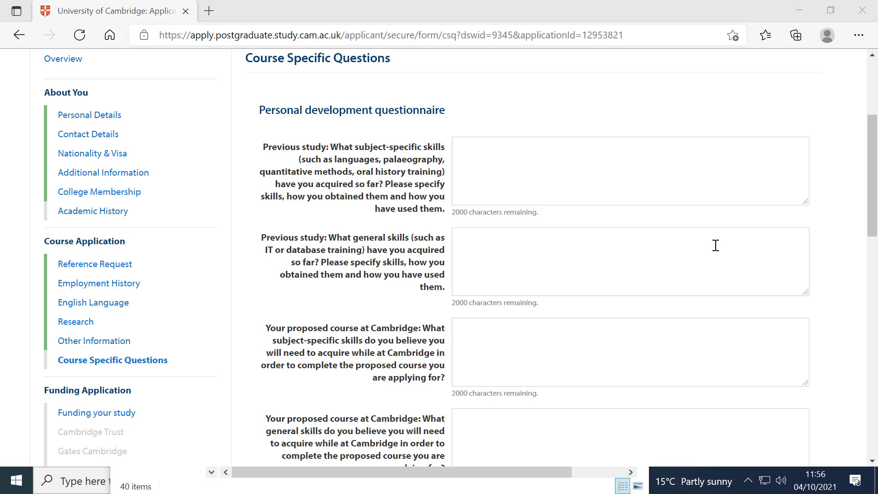
scroll(716, 246, "down", 2)
scroll(601, 256, "down", 1)
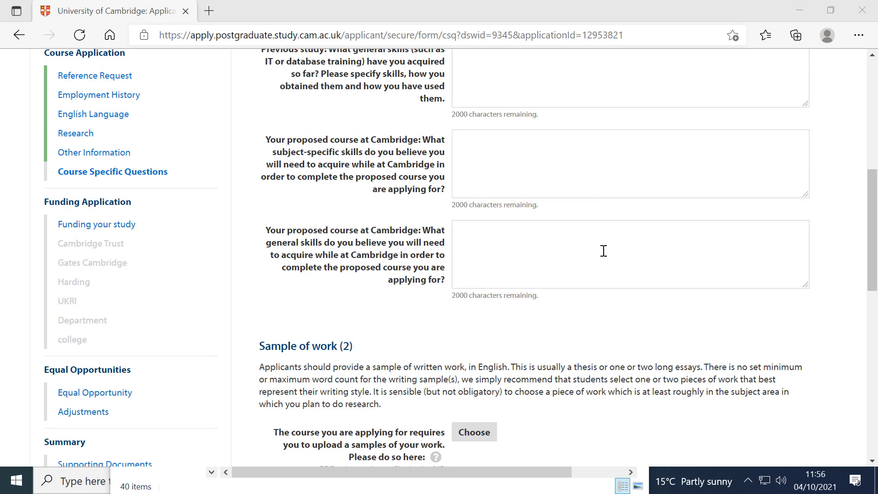
scroll(603, 250, "down", 1)
scroll(604, 250, "down", 2)
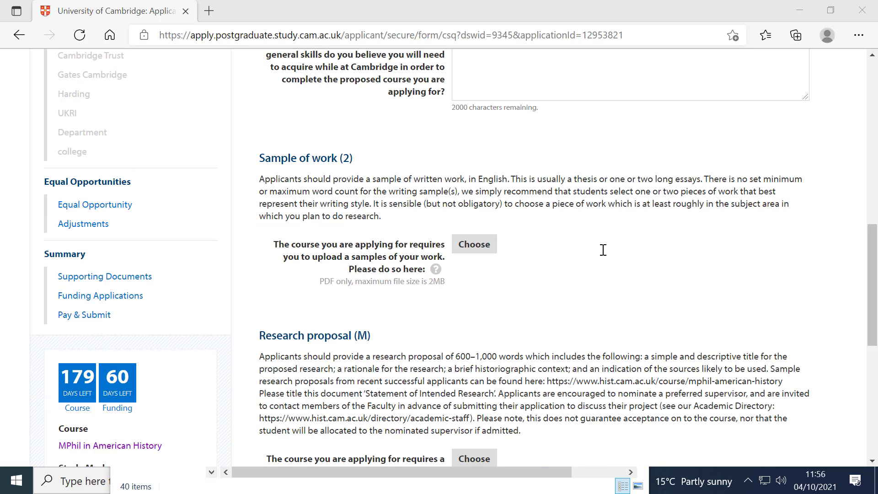
scroll(603, 249, "down", 2)
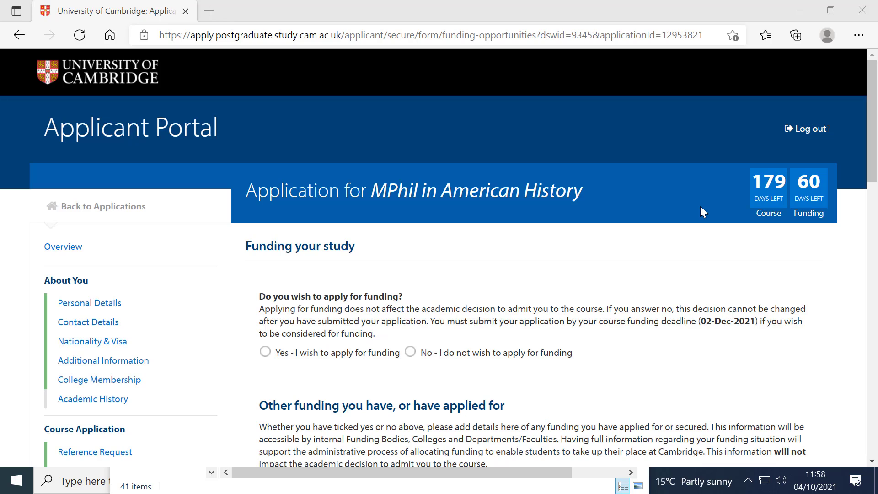
In Funding your study, choose Yes - I wish to apply for funding and review the guidance and other funding questions
scroll(699, 204, "down", 2)
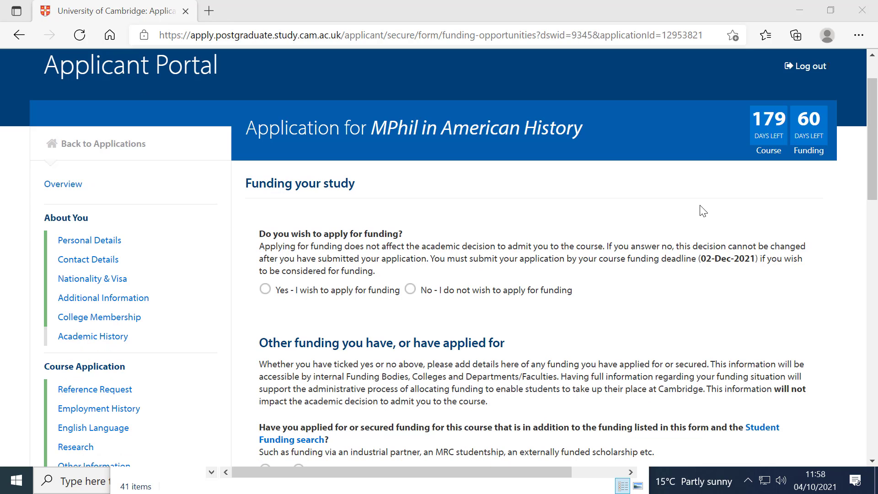
scroll(560, 184, "down", 1)
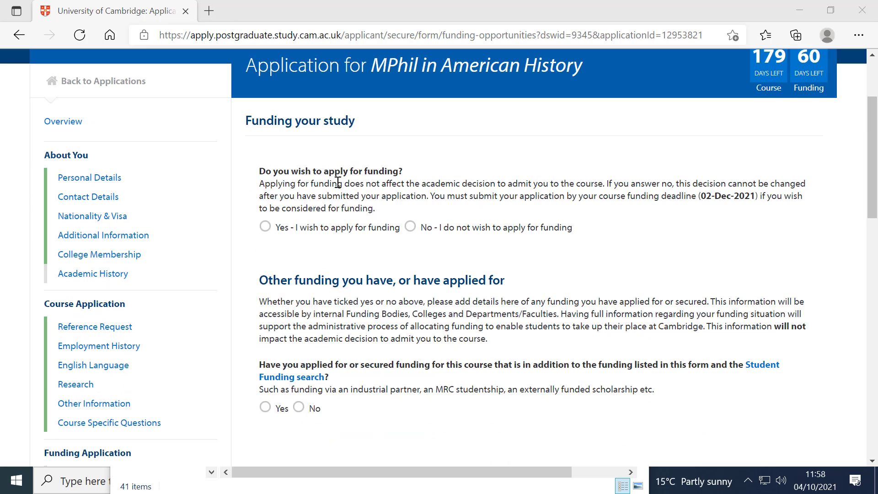
left_click(264, 228)
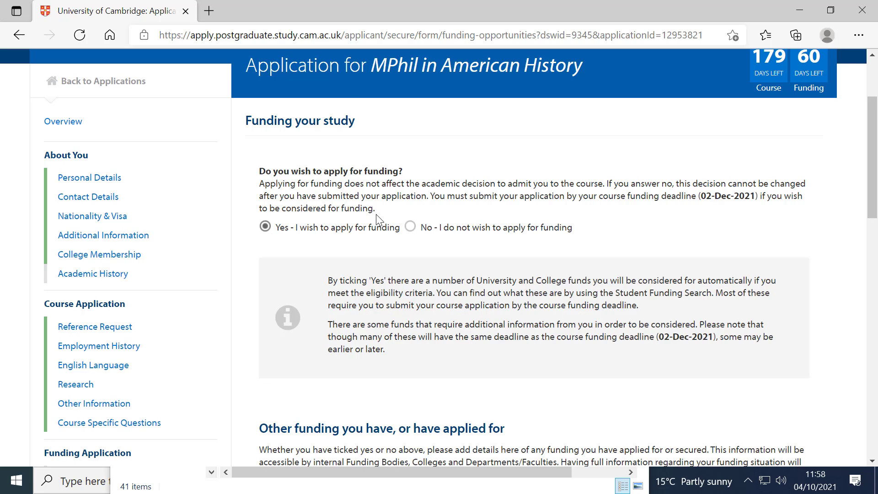
scroll(583, 281, "down", 3)
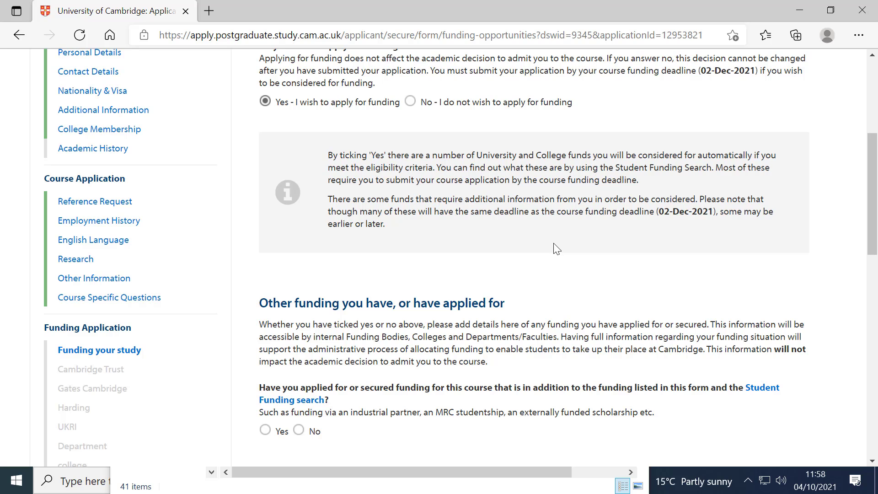
scroll(555, 249, "down", 1)
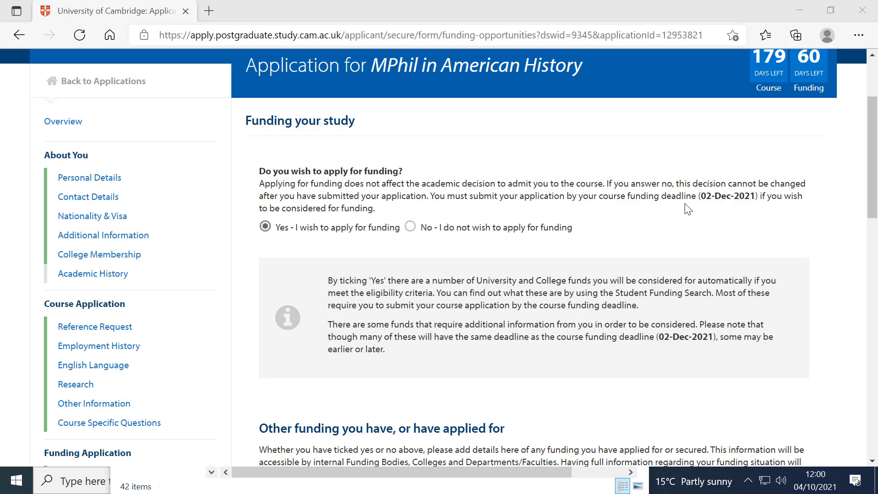
Highlight the course funding deadline in the funding question, clear the highlight and check the funding days-left counter
left_click_drag(696, 196, 761, 196)
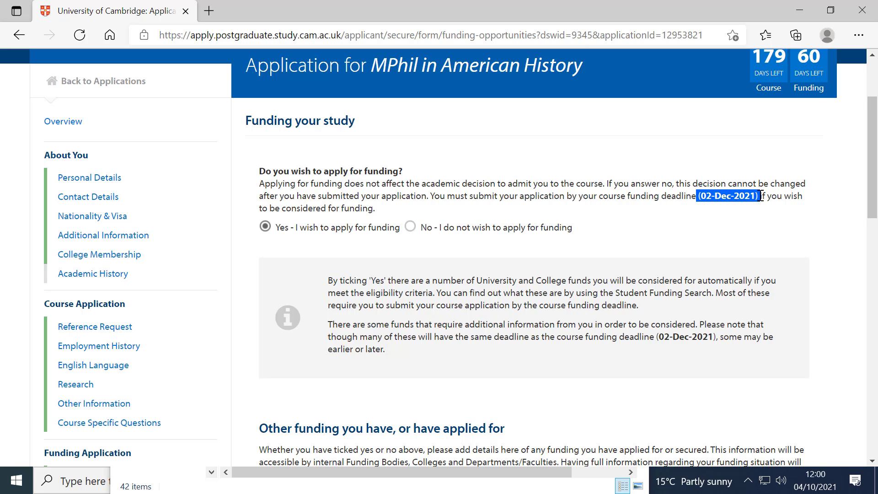
left_click(748, 237)
scroll(747, 237, "up", 2)
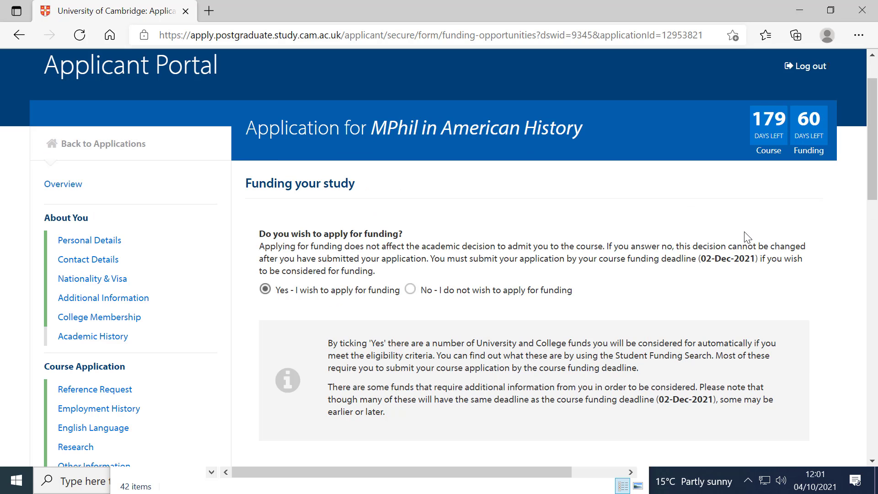
mouse_move(806, 121)
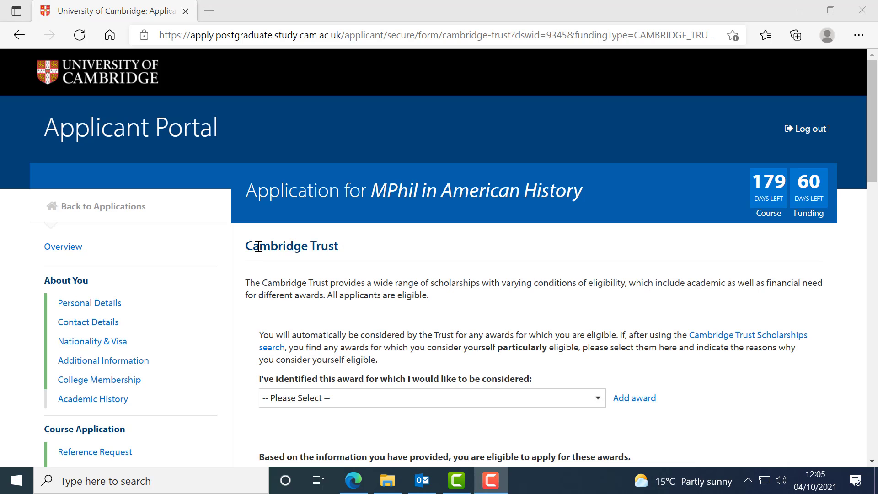
Look through the Cambridge Trust page's award selection and the Cambridge Opportunity Studentships question
scroll(339, 279, "down", 4)
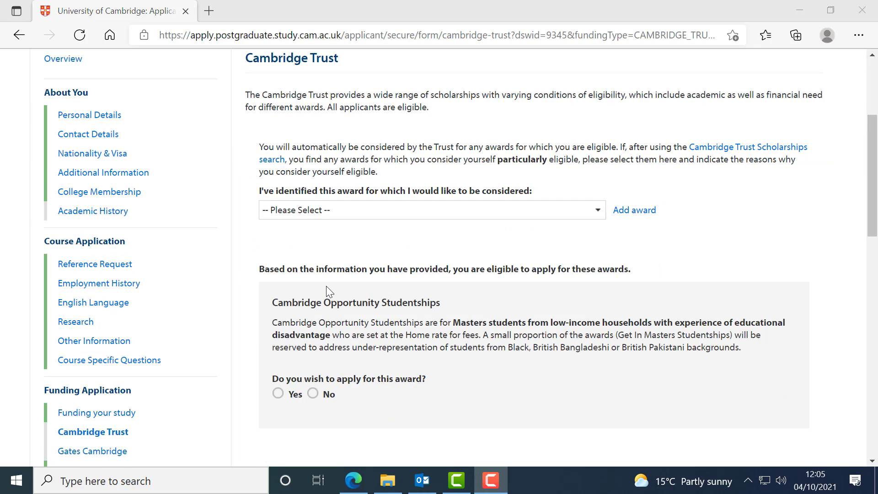
scroll(325, 286, "down", 3)
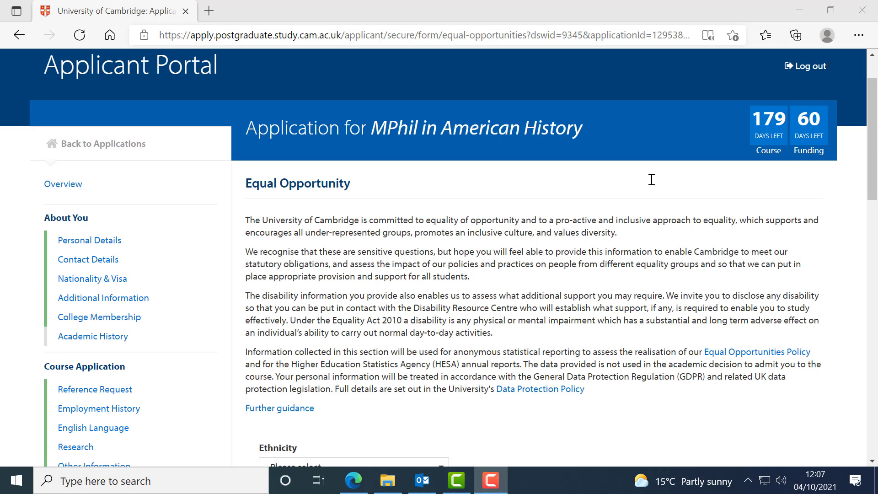
Review the Equal Opportunity questions on ethnicity, religion, sexual orientation, disability and secondary education, and save the page to continue to Adjustments
scroll(650, 185, "down", 1)
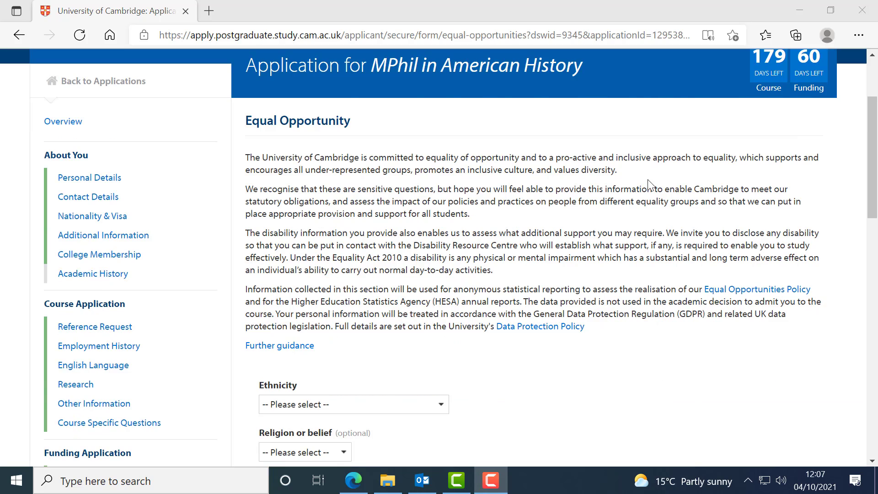
scroll(651, 186, "down", 1)
scroll(651, 185, "down", 2)
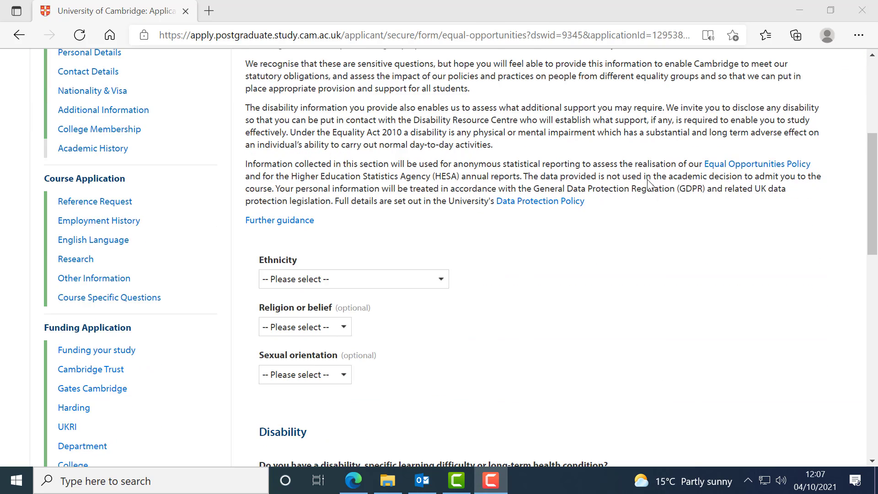
scroll(525, 256, "down", 1)
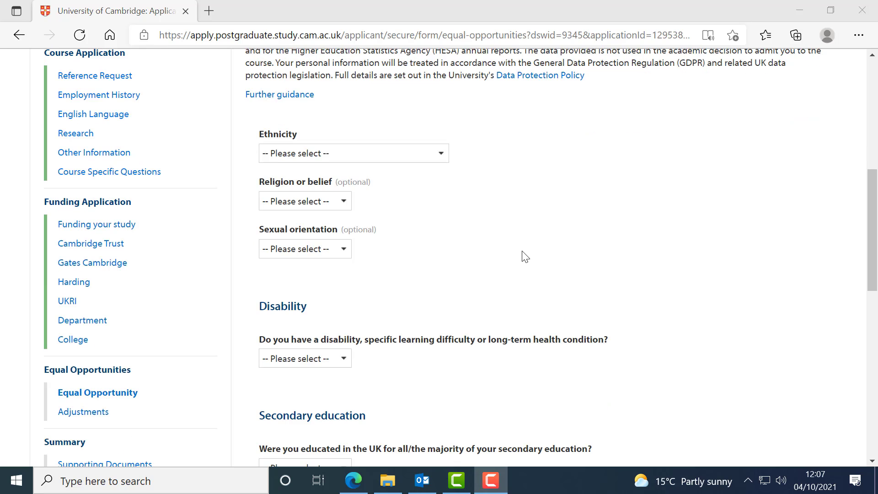
scroll(522, 255, "down", 1)
scroll(526, 254, "down", 2)
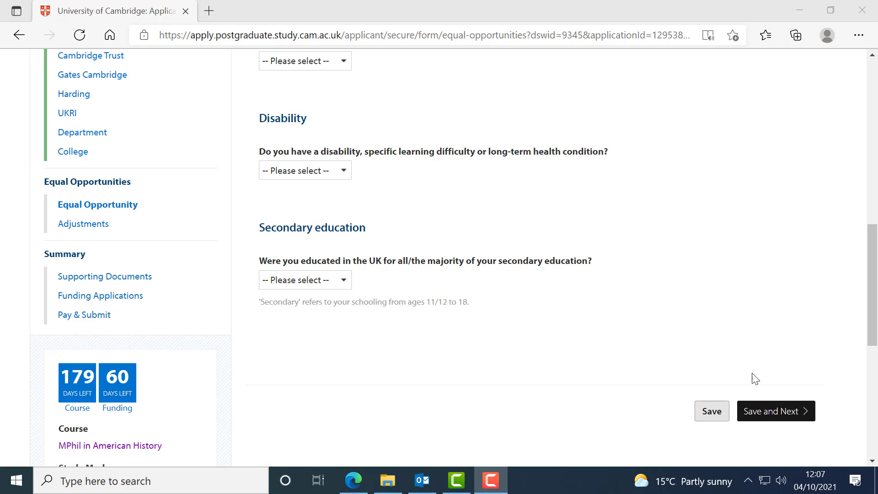
left_click(765, 414)
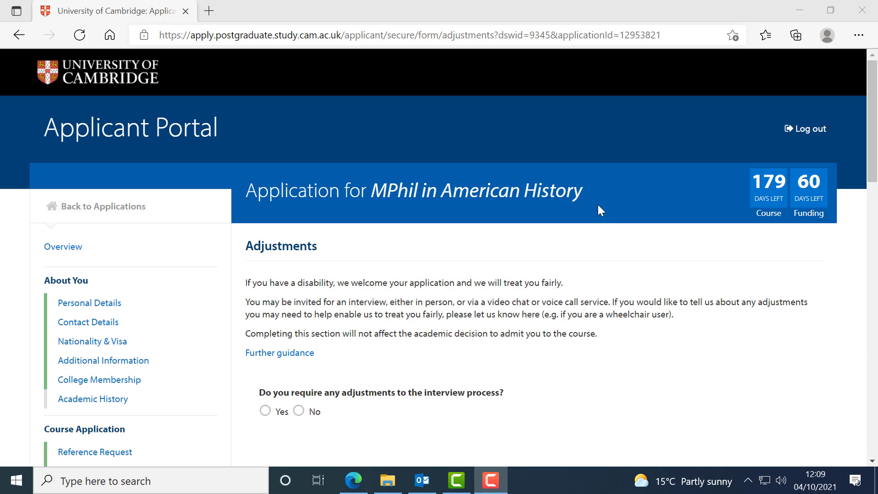
On the Adjustments page, answer Yes to requiring adjustments to the interview process and activate the required adjustments text field
scroll(596, 204, "down", 1)
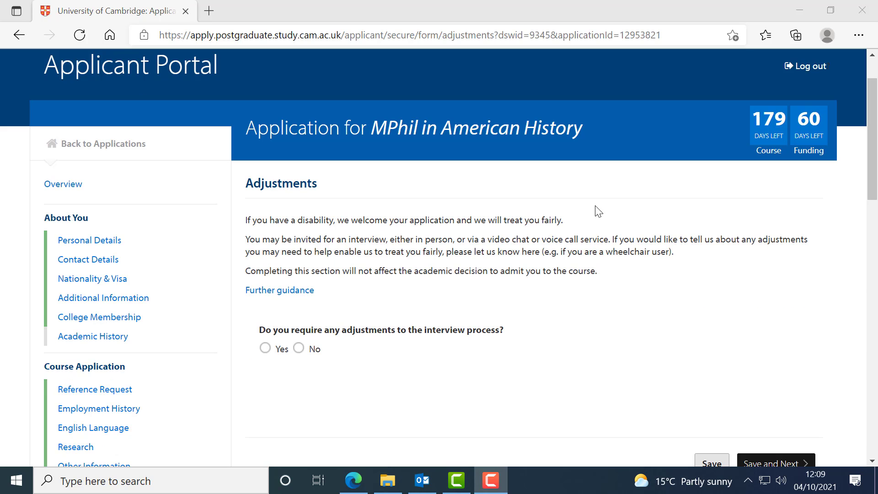
scroll(598, 211, "down", 1)
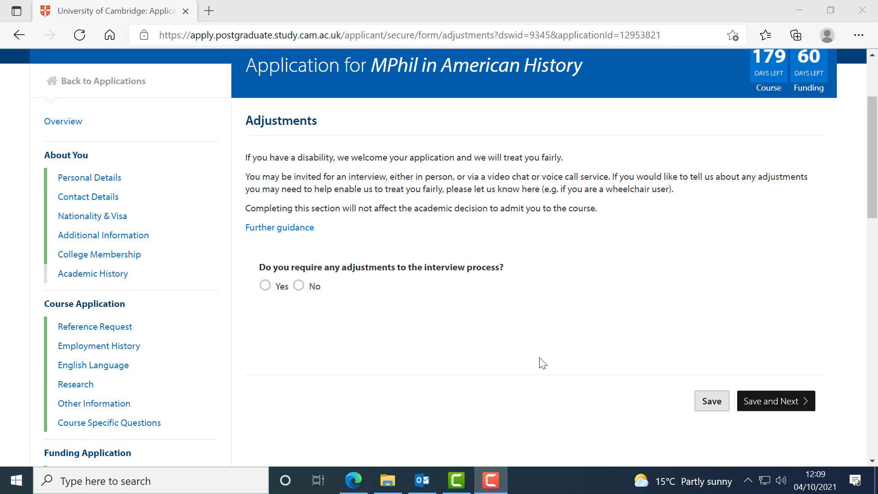
left_click(265, 286)
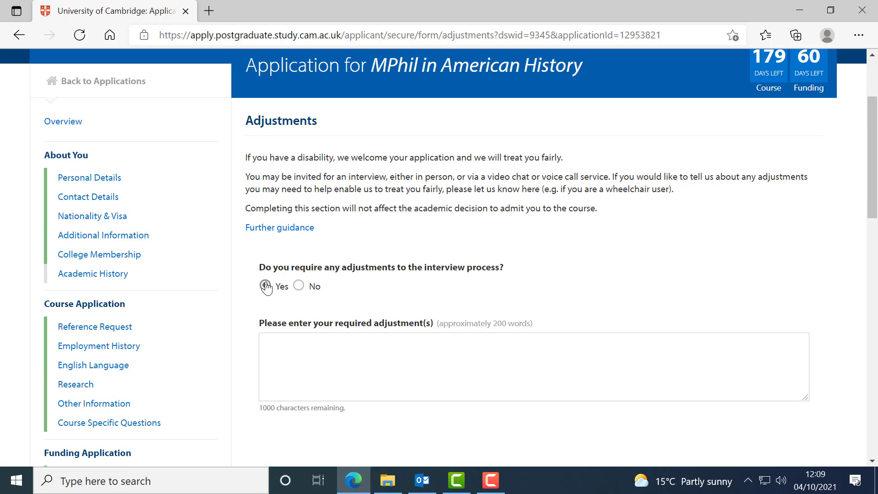
left_click(467, 355)
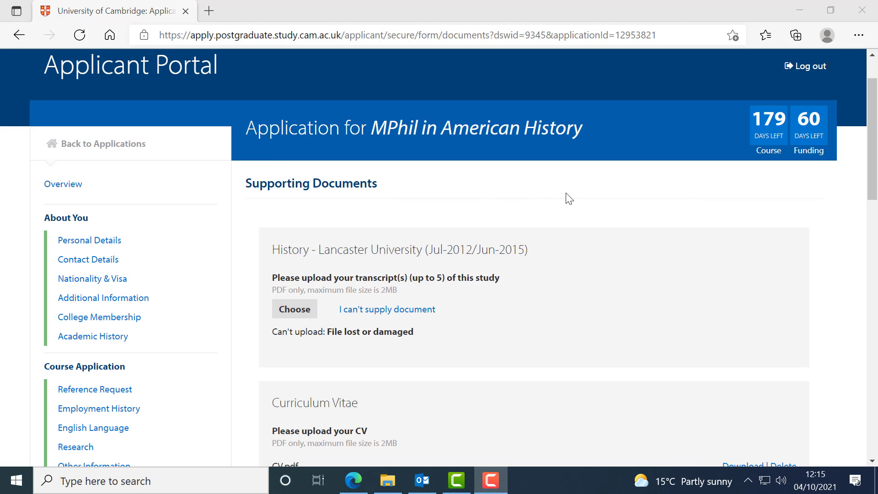
Look through the Supporting Documents page, covering the transcript, CV, sample of work and research proposal uploads
scroll(384, 188, "down", 3)
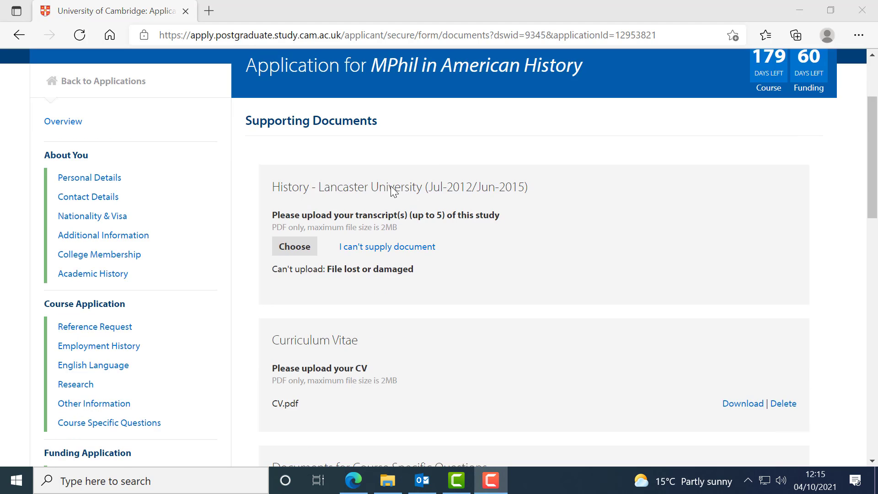
scroll(595, 208, "down", 3)
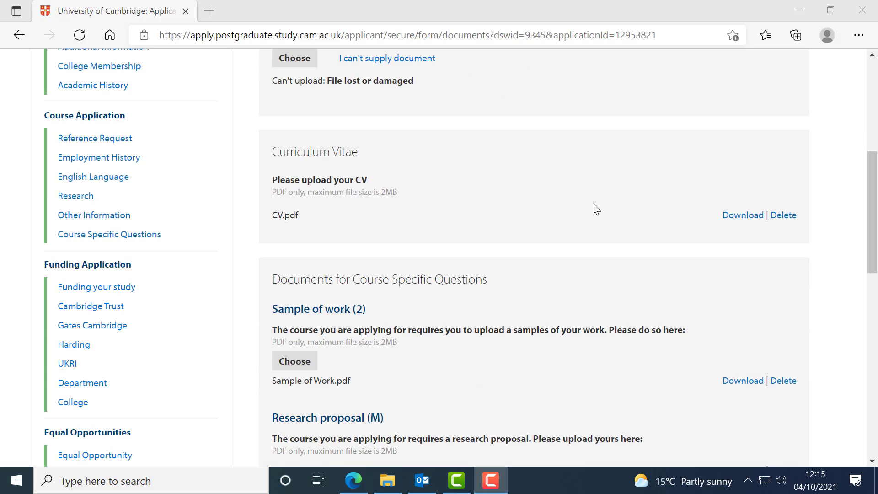
scroll(593, 204, "down", 3)
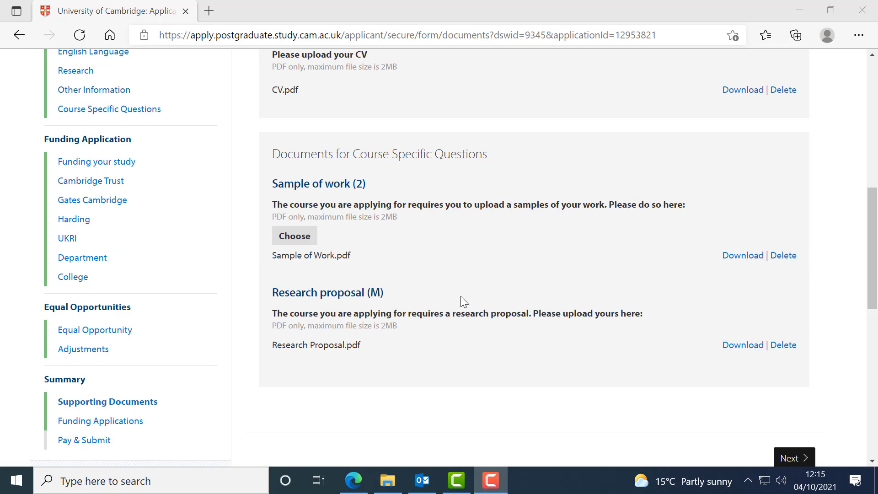
Open the Funding Applications summary and look through the Cambridge Trust, Gates Cambridge, Knox Studentship and Cambridge Opportunity Studentships entries
left_click(106, 422)
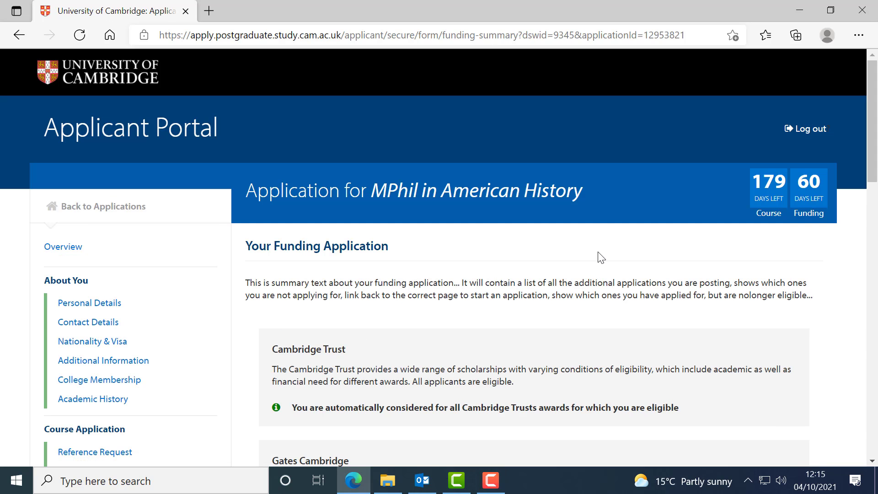
scroll(598, 252, "down", 3)
scroll(640, 199, "down", 1)
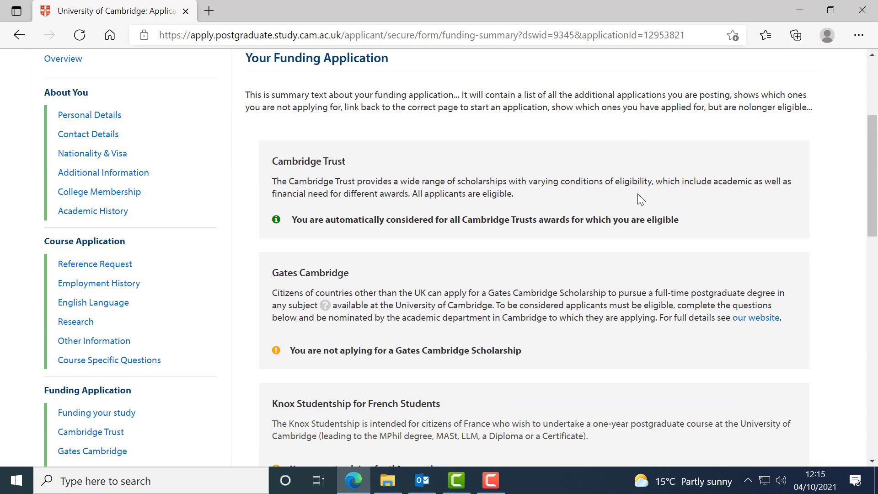
scroll(639, 198, "down", 2)
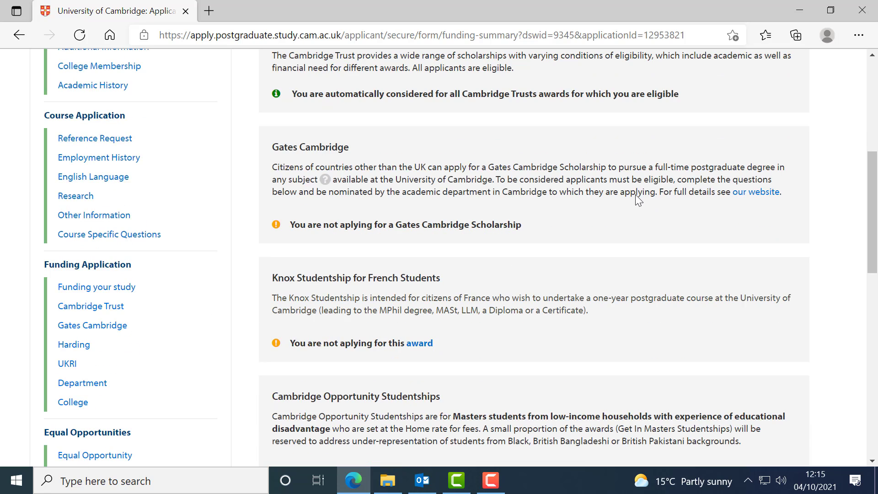
scroll(636, 197, "down", 3)
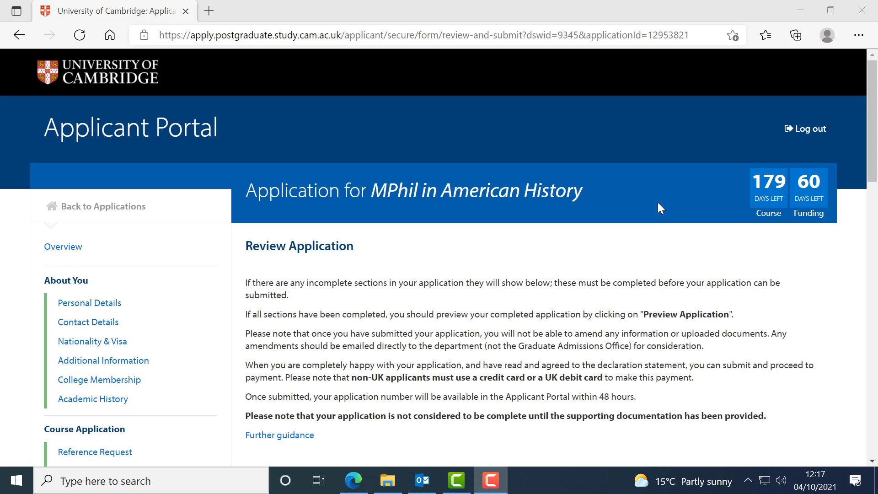
On the Review Application page, confirm agreement to the declarations and review the application fee and submission section
scroll(658, 203, "down", 1)
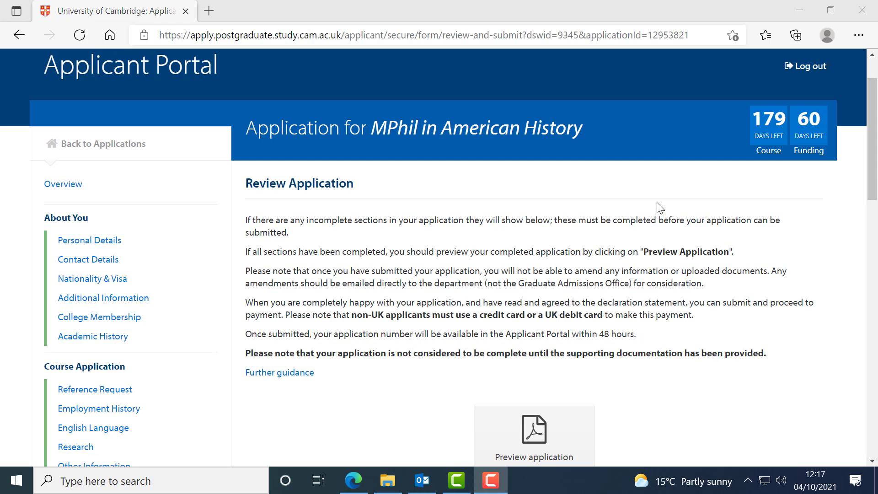
scroll(660, 208, "down", 2)
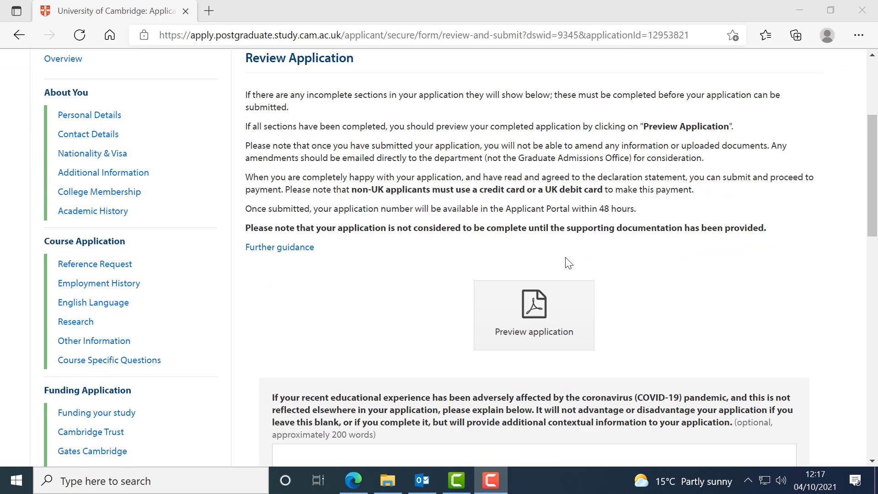
scroll(572, 260, "down", 2)
scroll(570, 260, "down", 4)
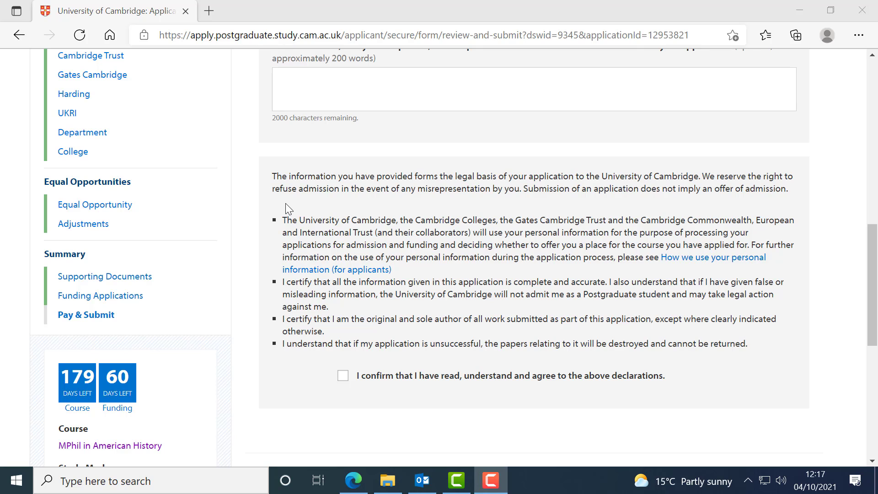
left_click(343, 376)
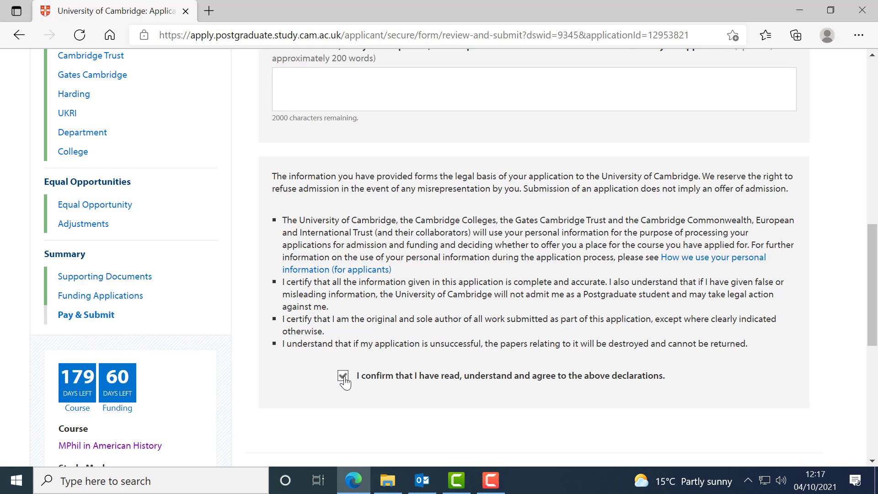
scroll(476, 280, "down", 2)
scroll(476, 277, "down", 2)
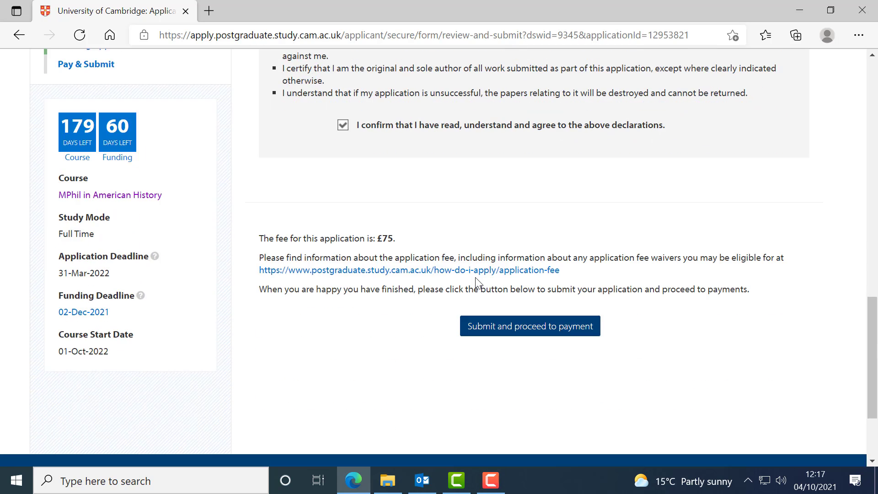